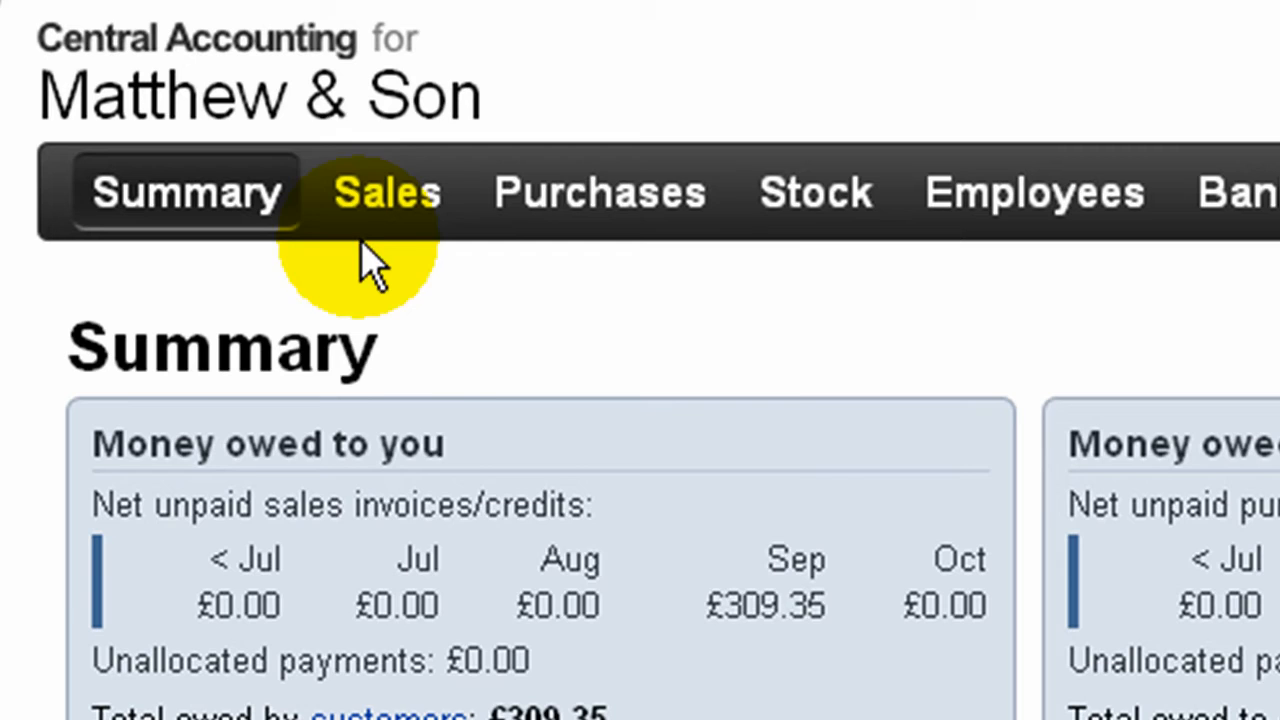
# - Start a new sales invoice for Bridgend Plastics Limited and enter the customer's purchase order reference
pyautogui.click(299, 130)
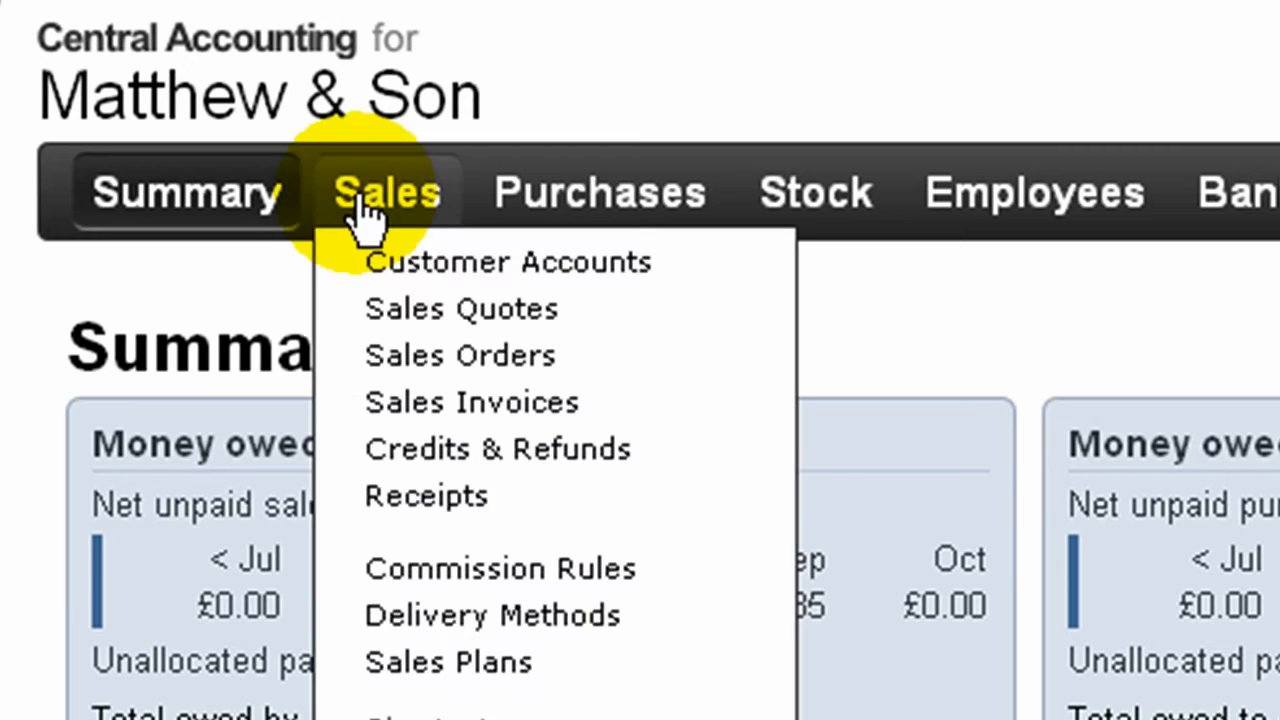
pyautogui.click(410, 410)
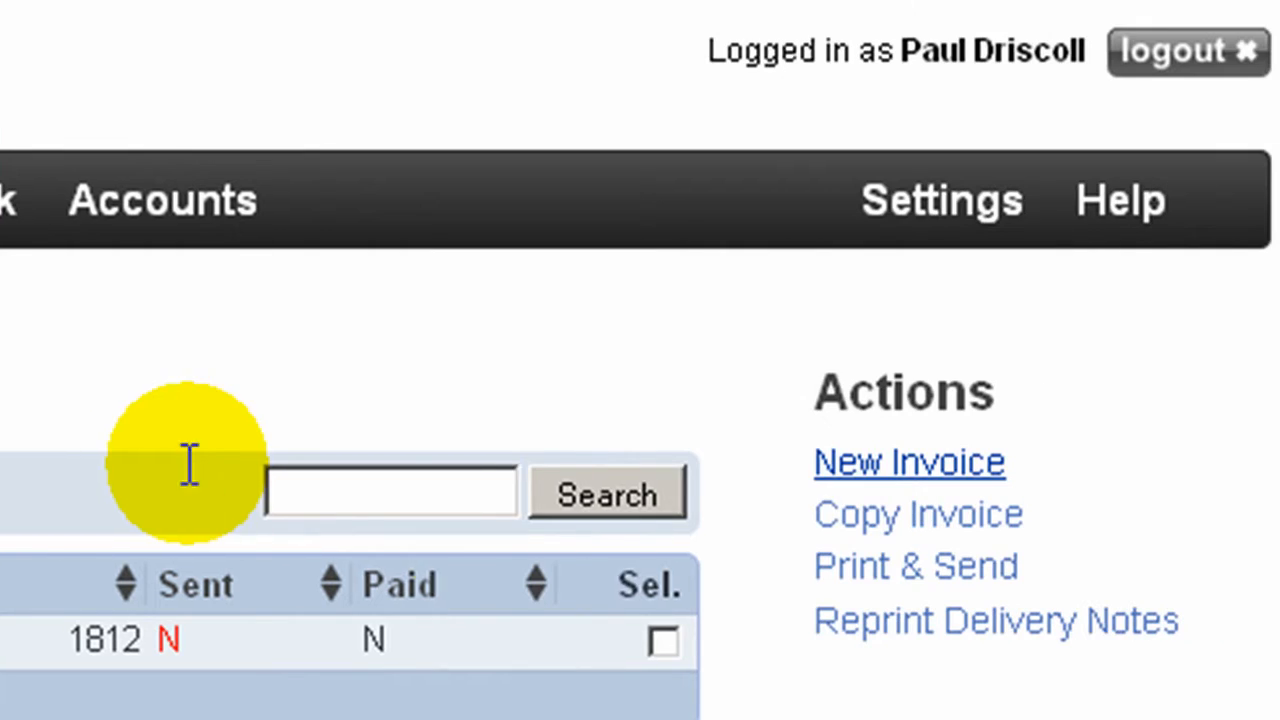
pyautogui.click(884, 468)
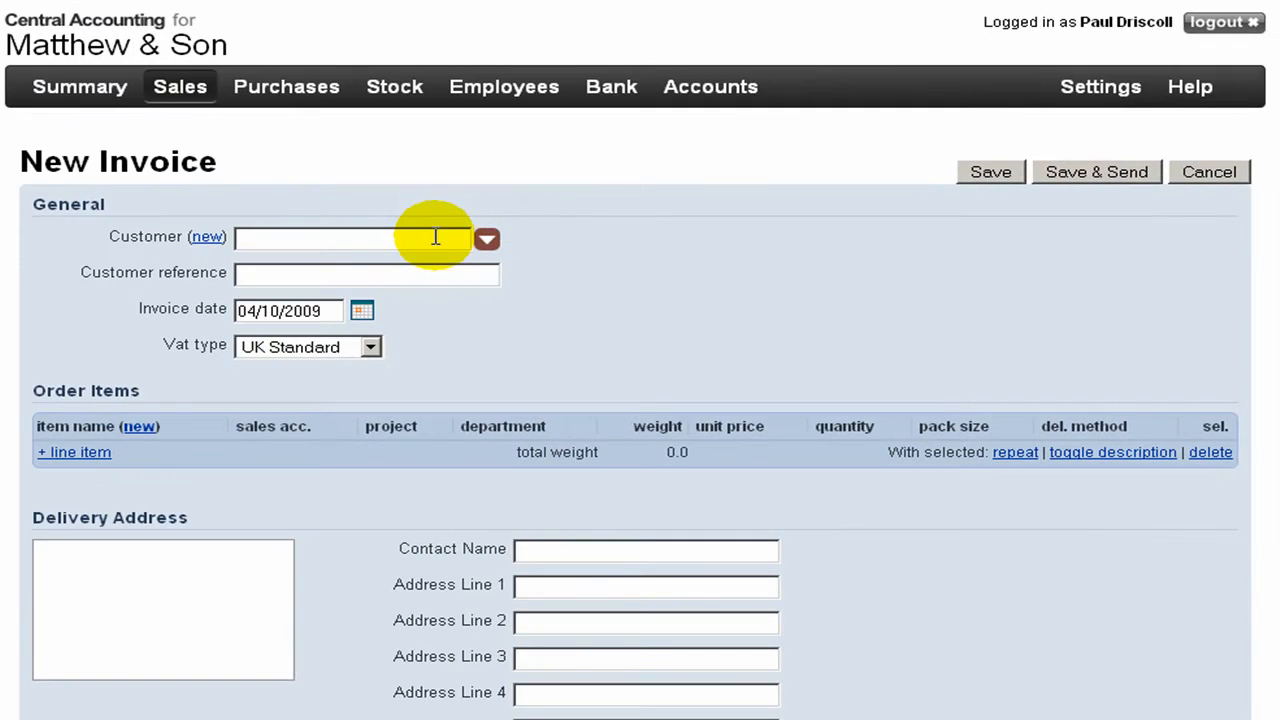
pyautogui.click(435, 237)
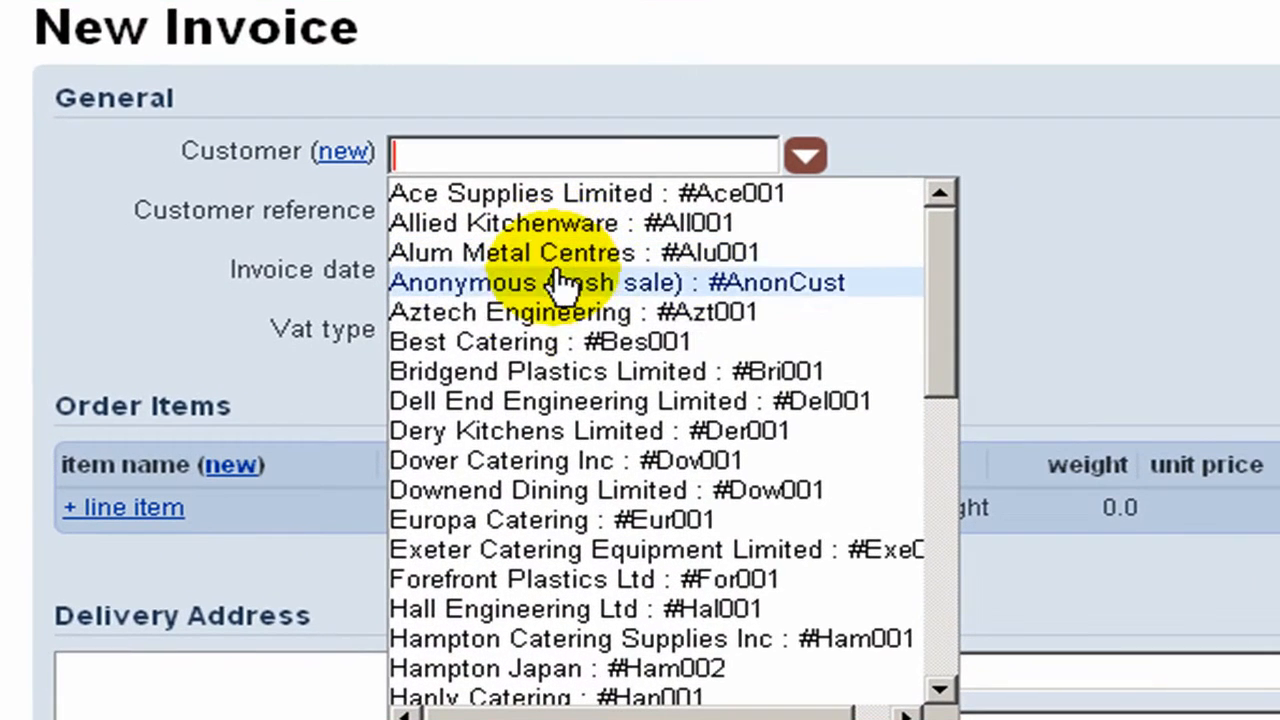
pyautogui.click(524, 378)
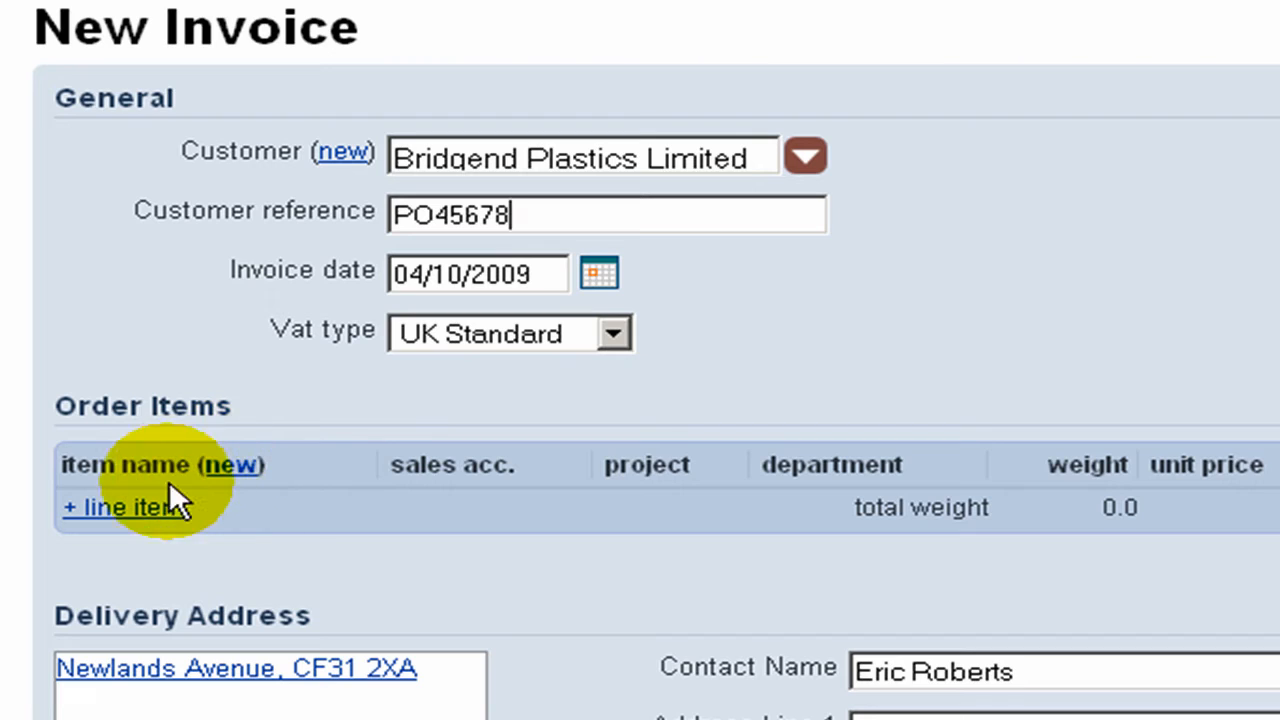
# - Add a line item for Frying Pan 8ins Aluminium, assigned to the 2012 Olympics project and the Retail department
pyautogui.click(166, 512)
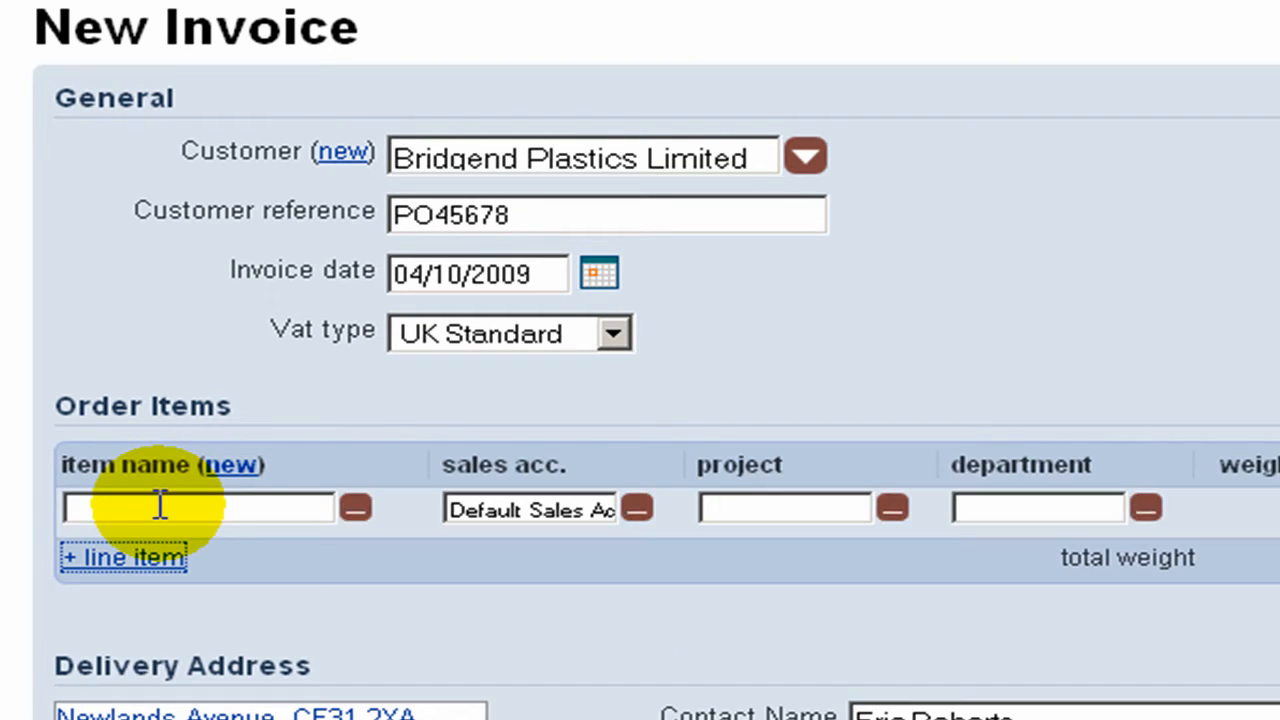
pyautogui.click(160, 505)
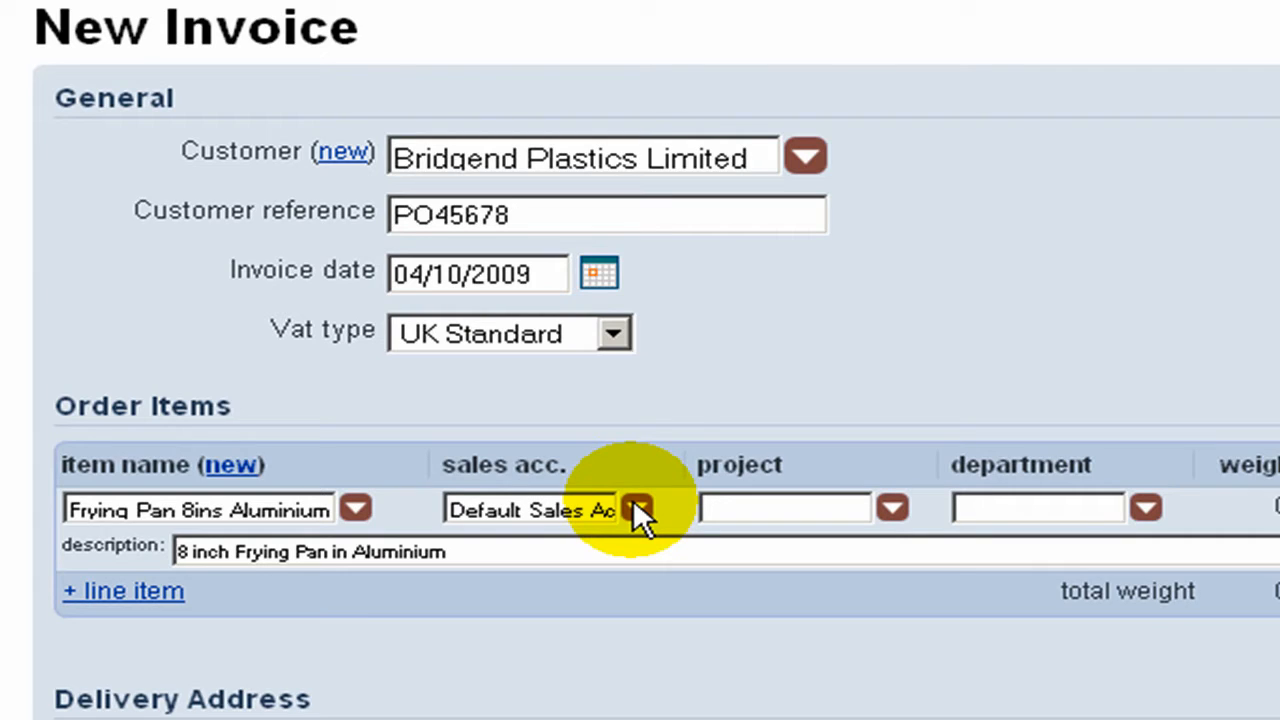
pyautogui.click(746, 507)
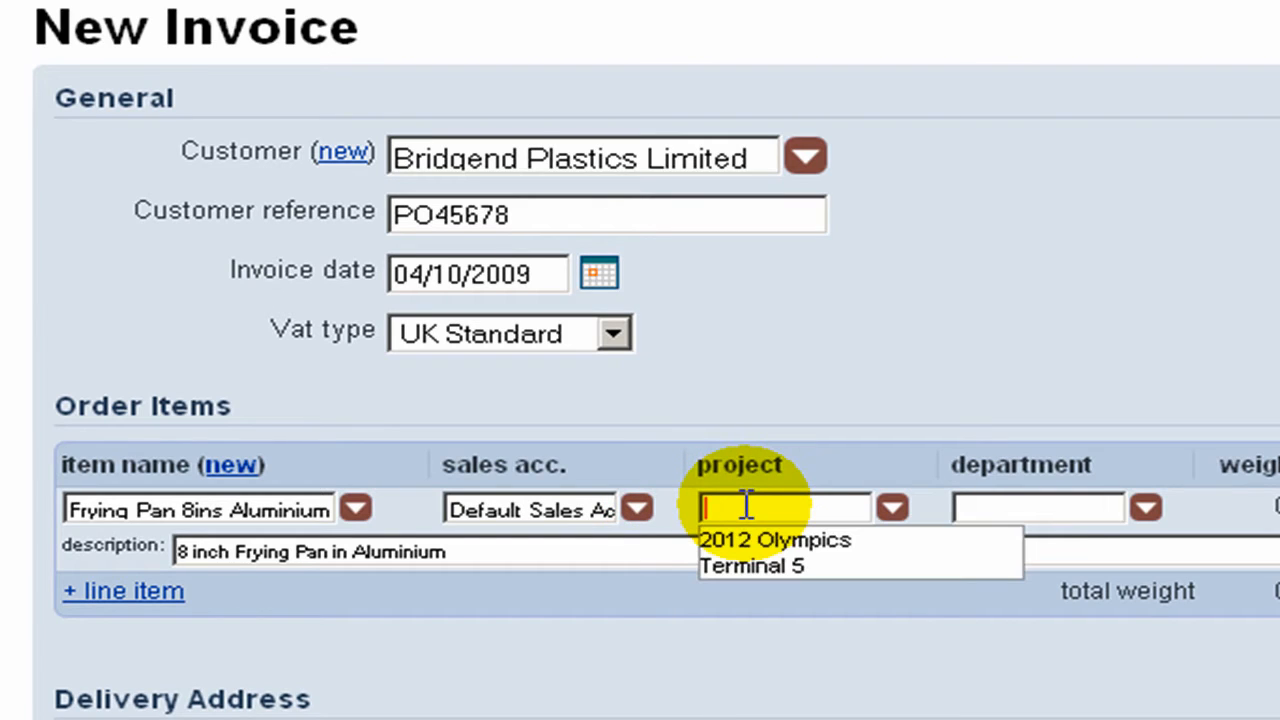
pyautogui.click(764, 545)
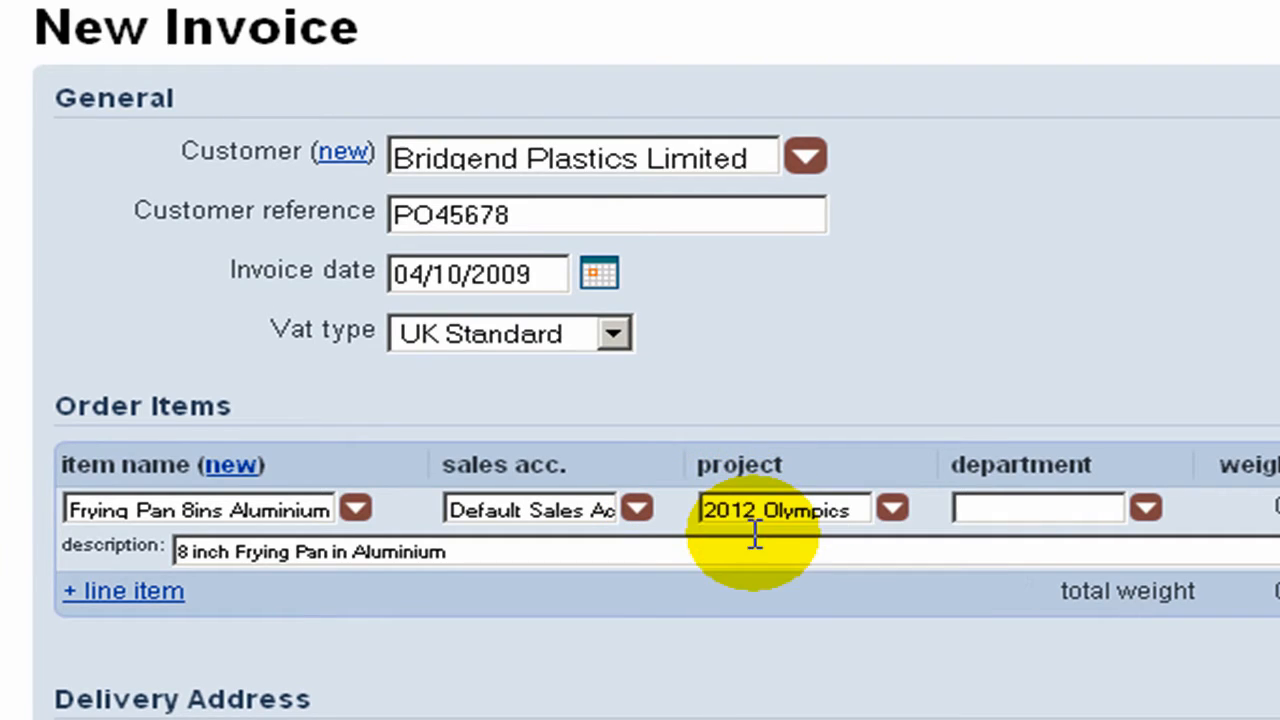
pyautogui.click(1000, 505)
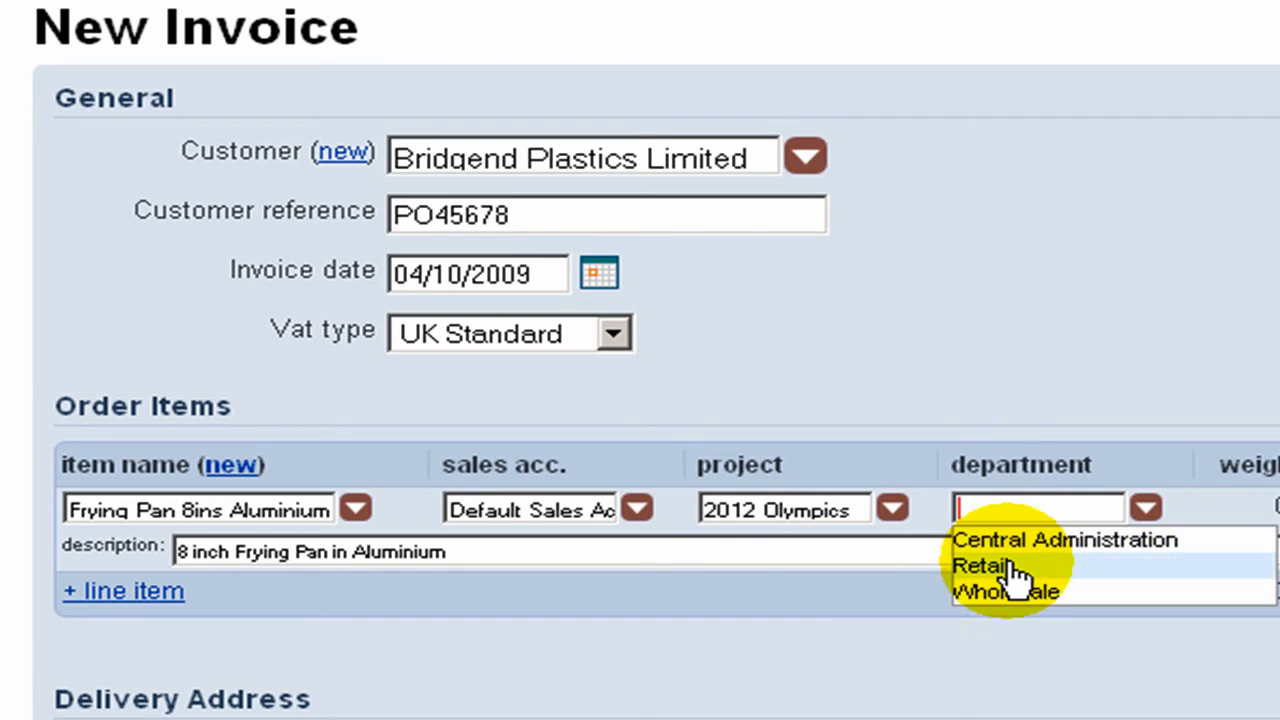
pyautogui.click(1072, 568)
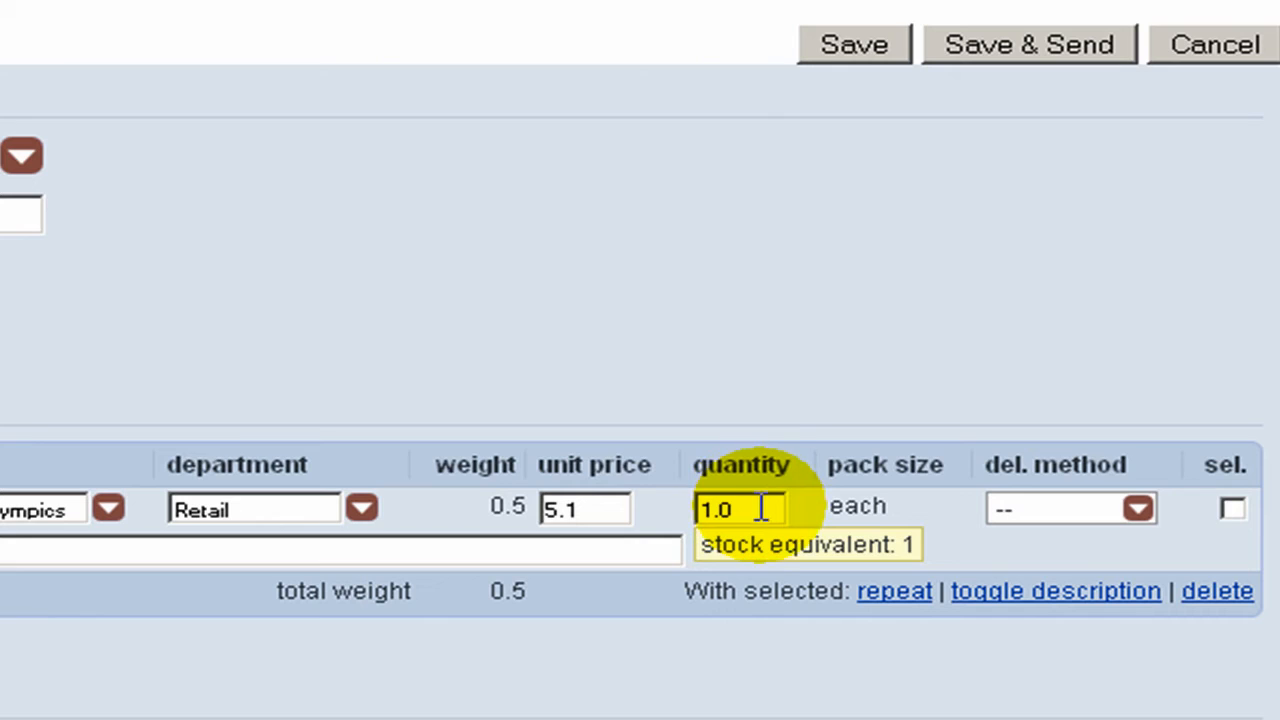
# - Give the frying pan line a quantity of 100 with Local delivery, and hide its description
pyautogui.moveTo(737, 508); pyautogui.dragTo(680, 506)
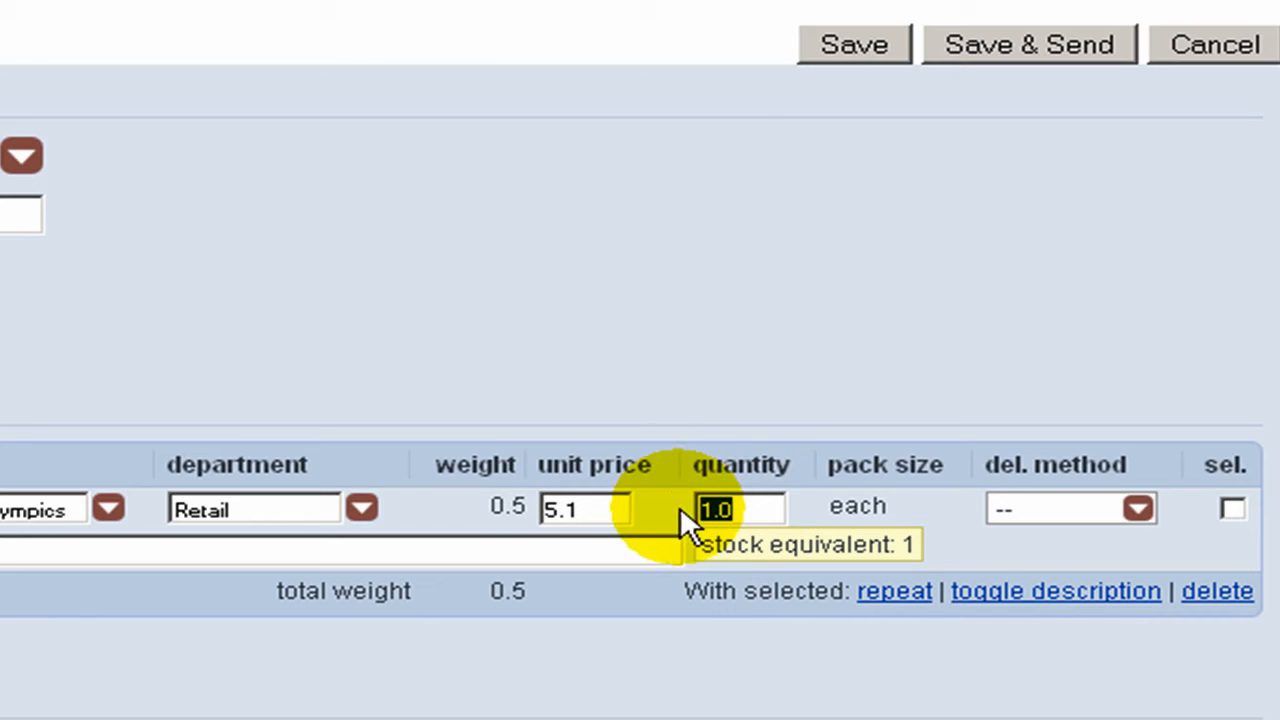
pyautogui.write('100')
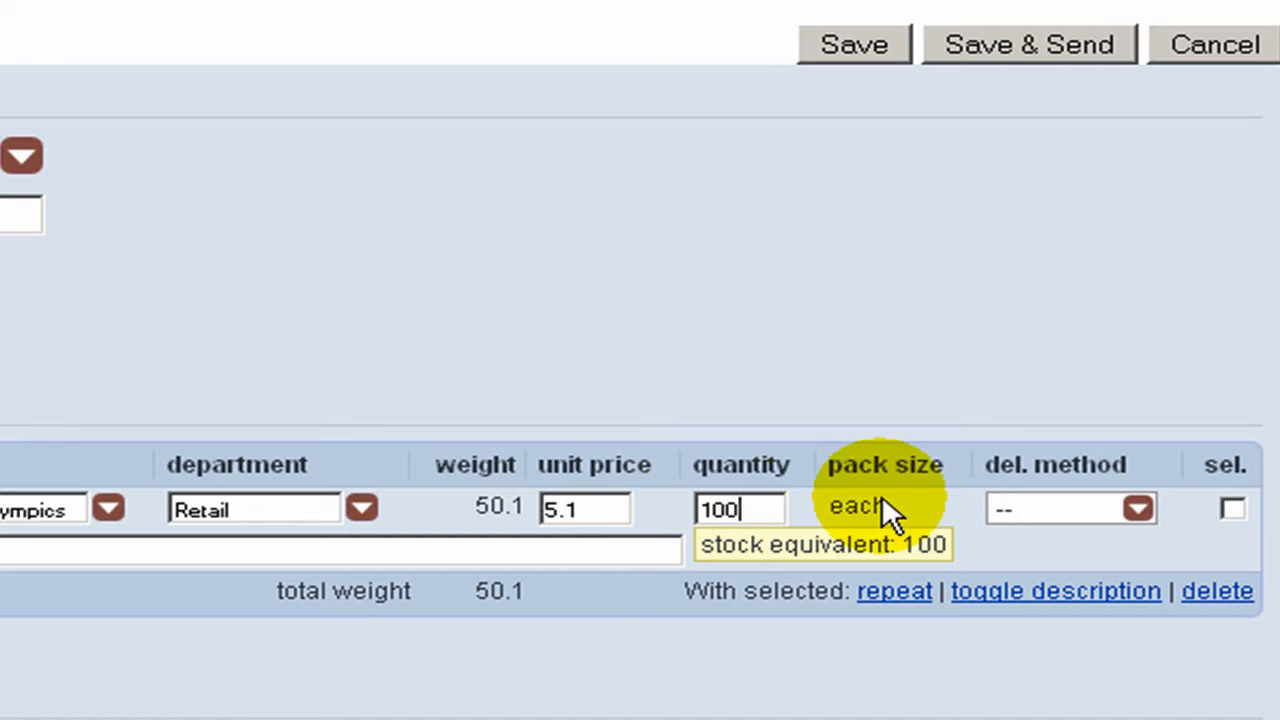
pyautogui.click(1043, 497)
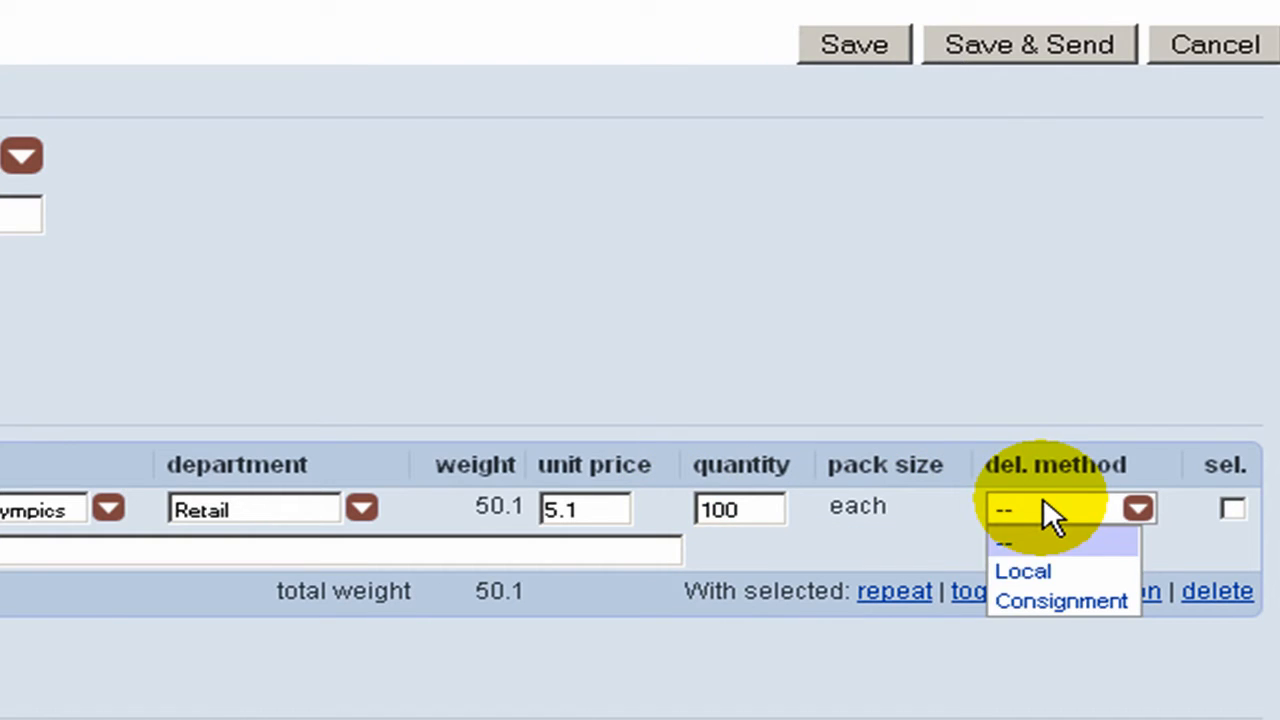
pyautogui.click(1036, 571)
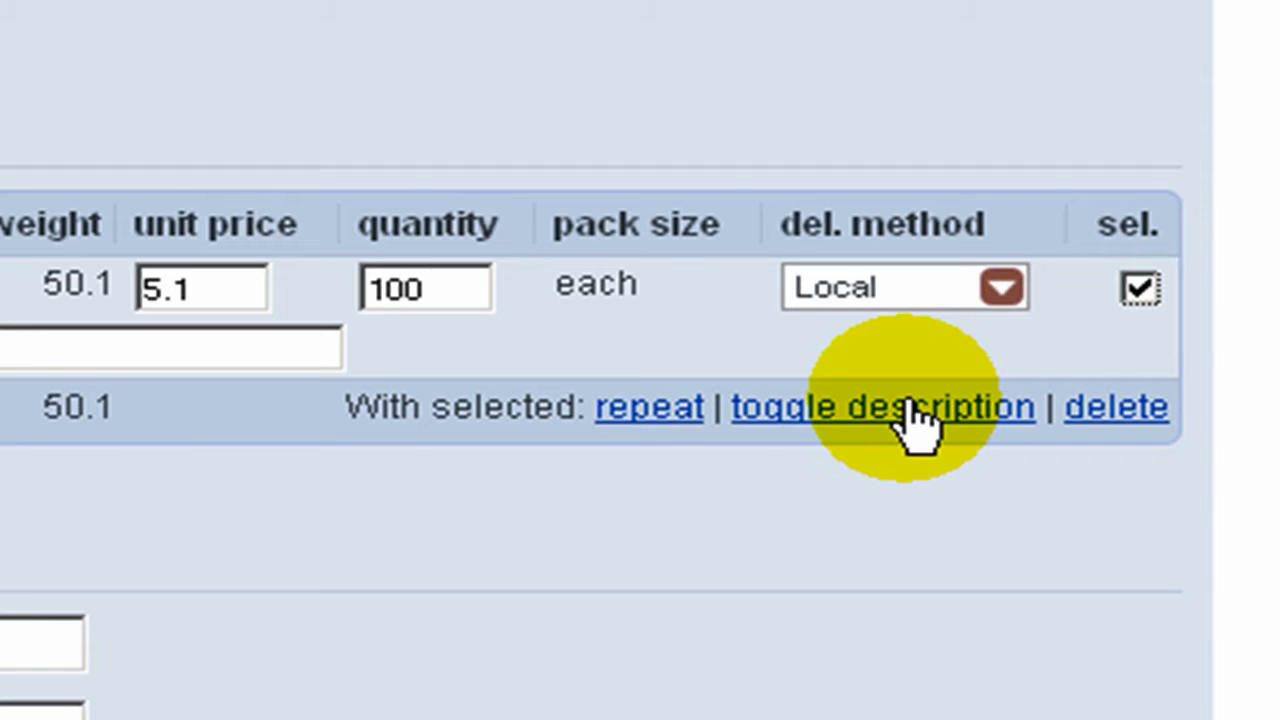
pyautogui.click(915, 415)
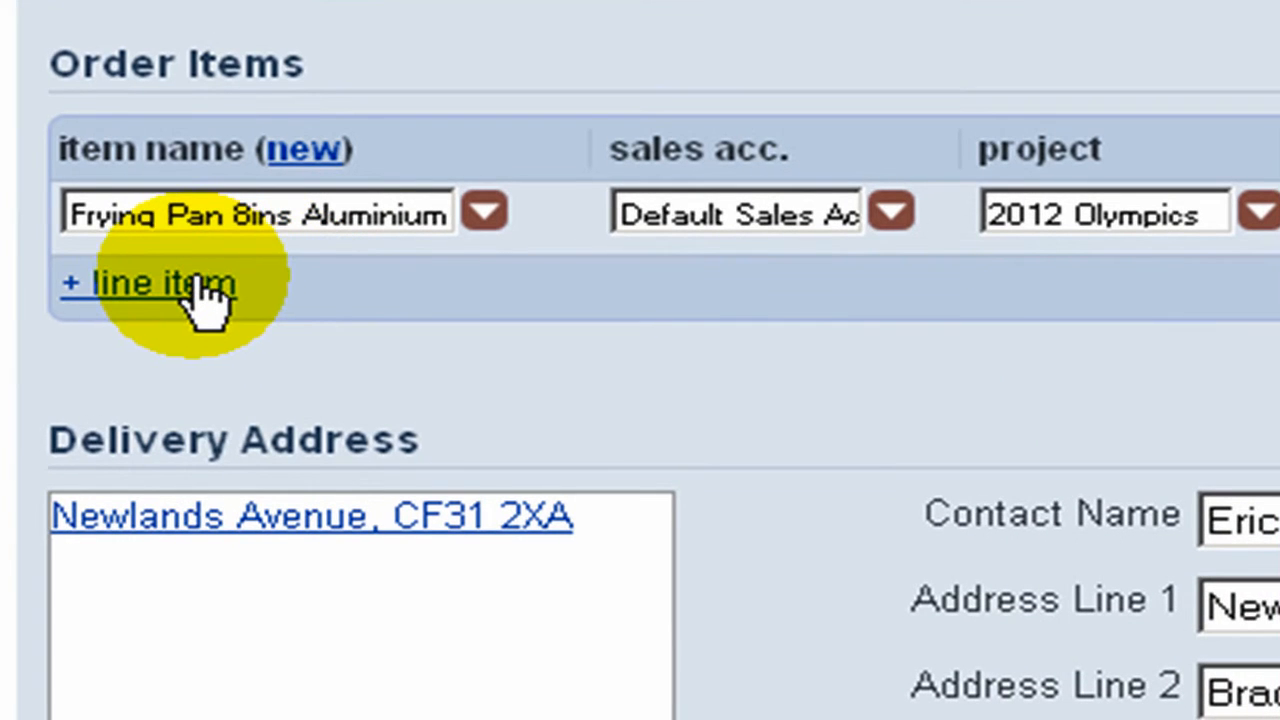
# - Add a second line item to the invoice for the Delivery charge
pyautogui.click(198, 285)
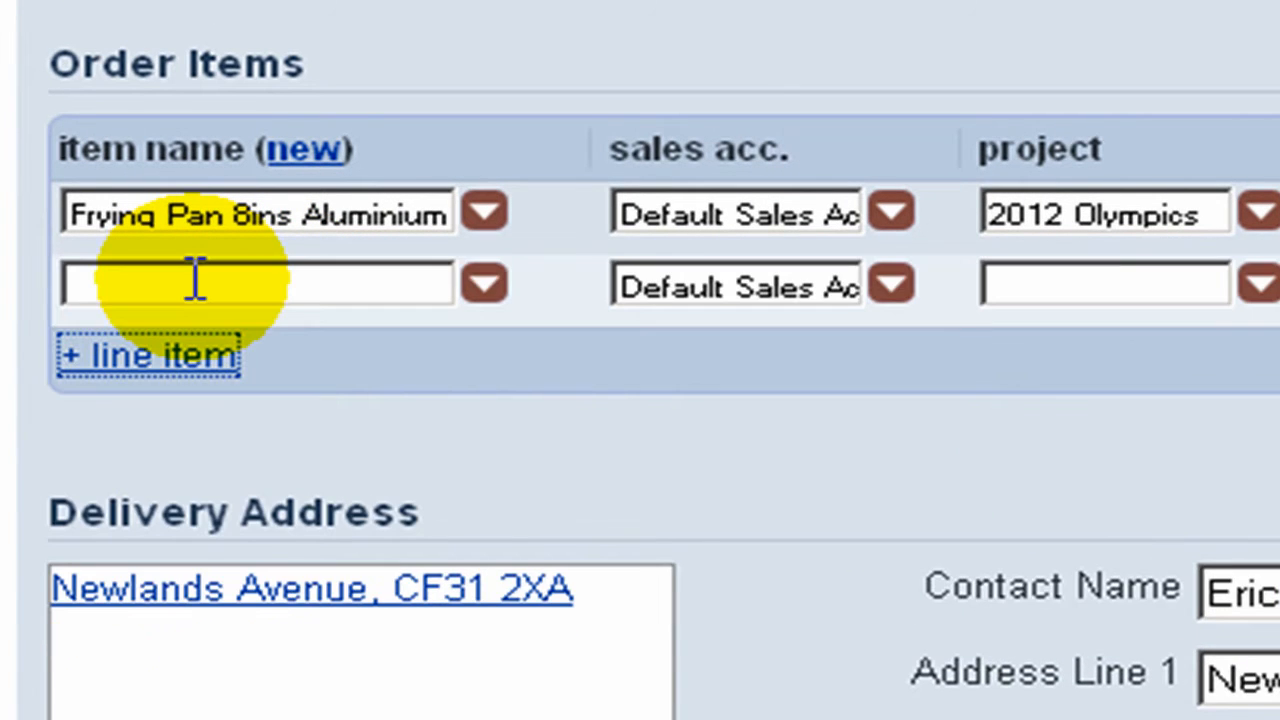
pyautogui.click(194, 278)
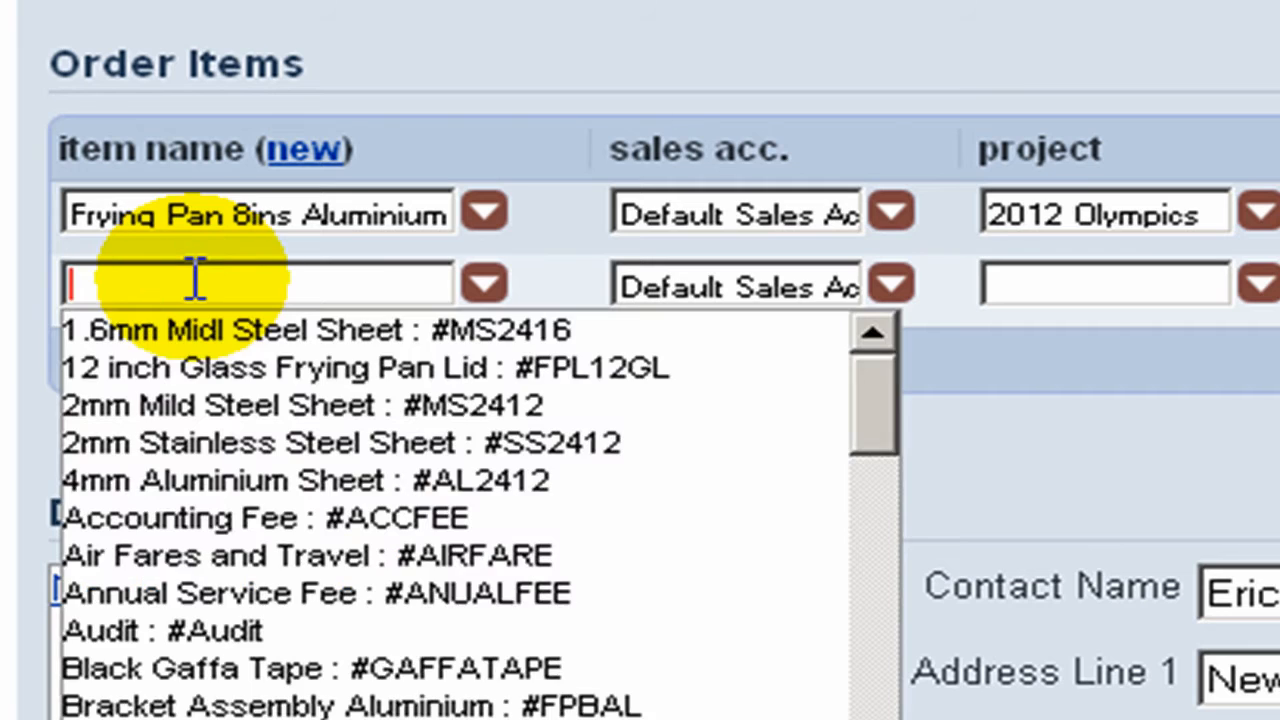
pyautogui.write('de')
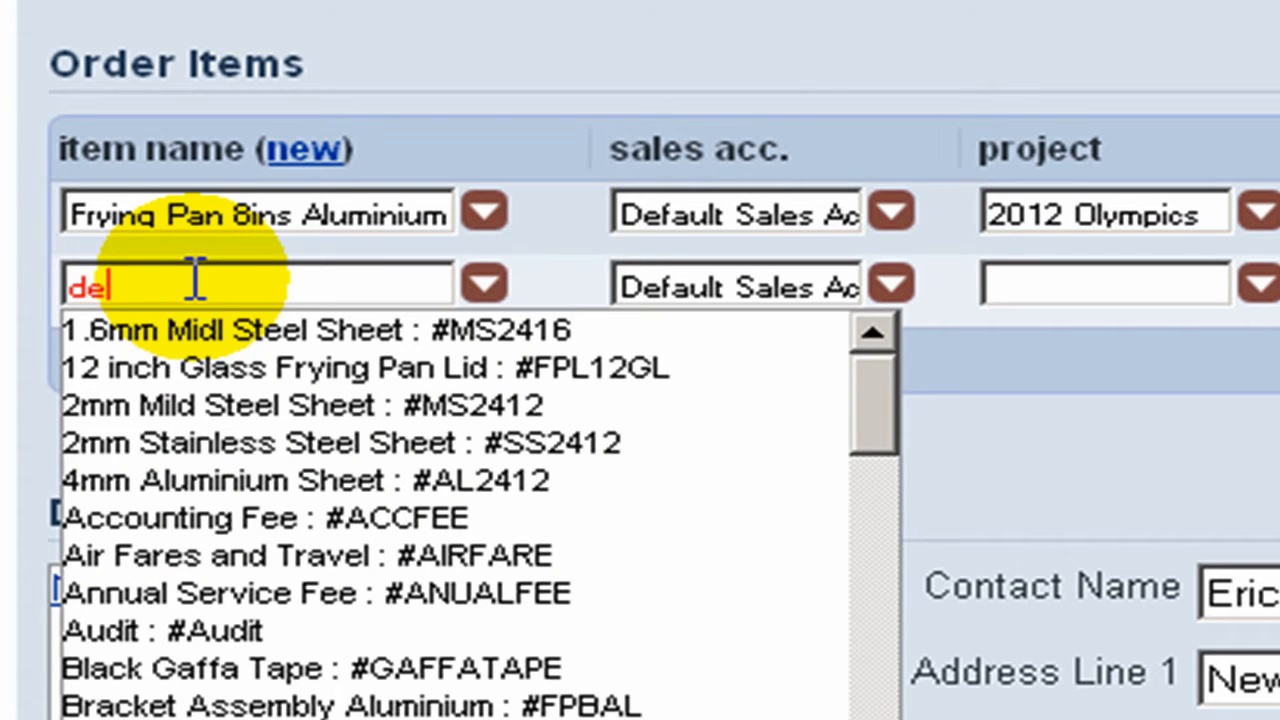
pyautogui.write('liv')
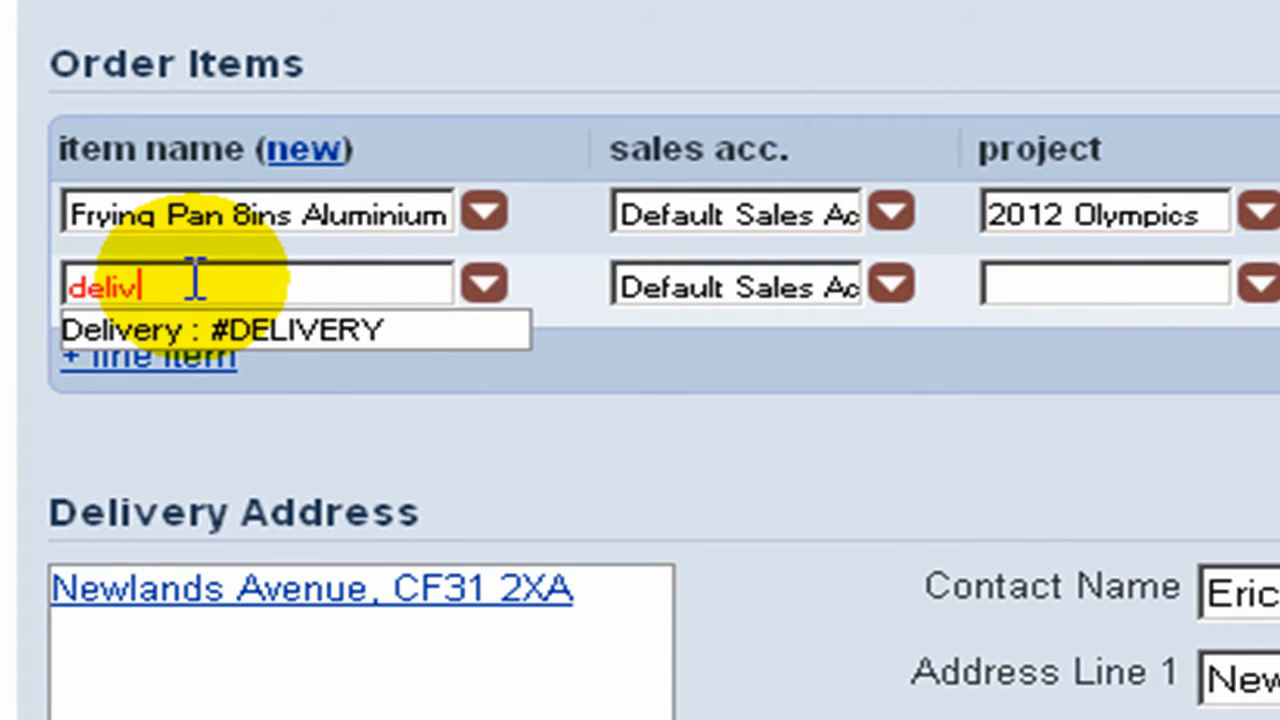
pyautogui.click(206, 337)
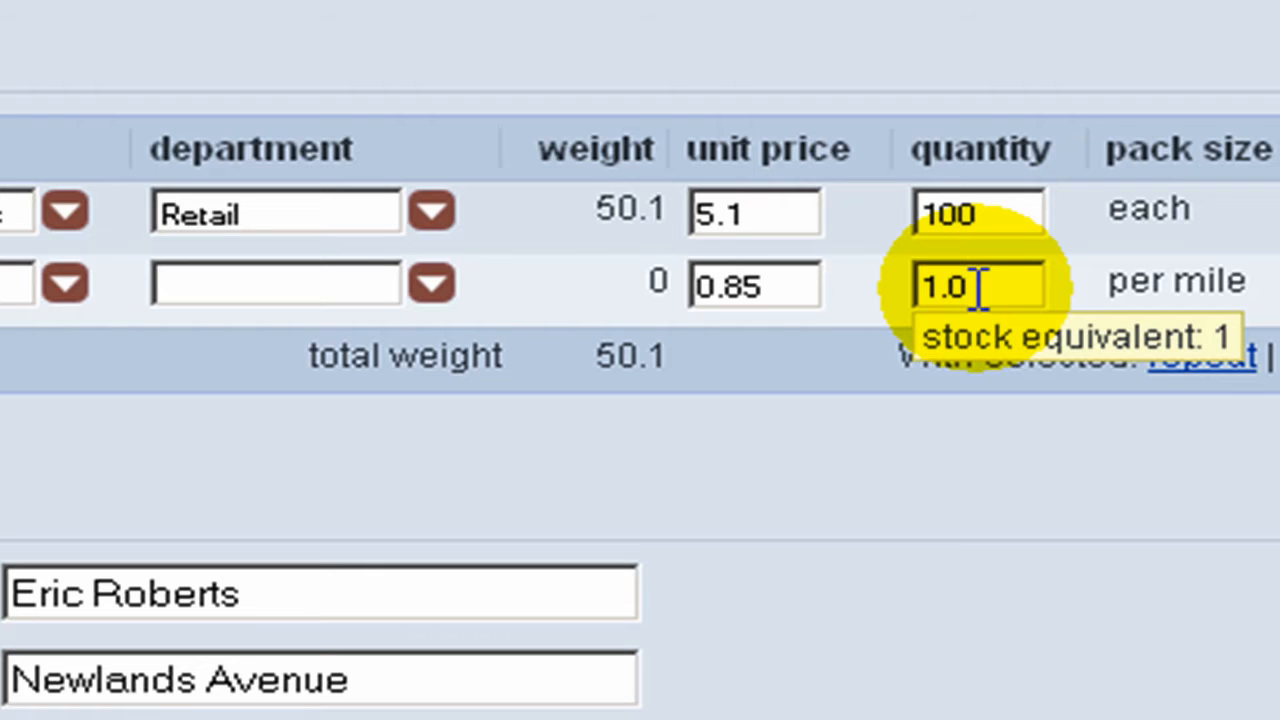
# - Set the Delivery line's quantity to 50 and its delivery method to Local, and save the invoice for sending
pyautogui.moveTo(977, 287); pyautogui.dragTo(908, 287)
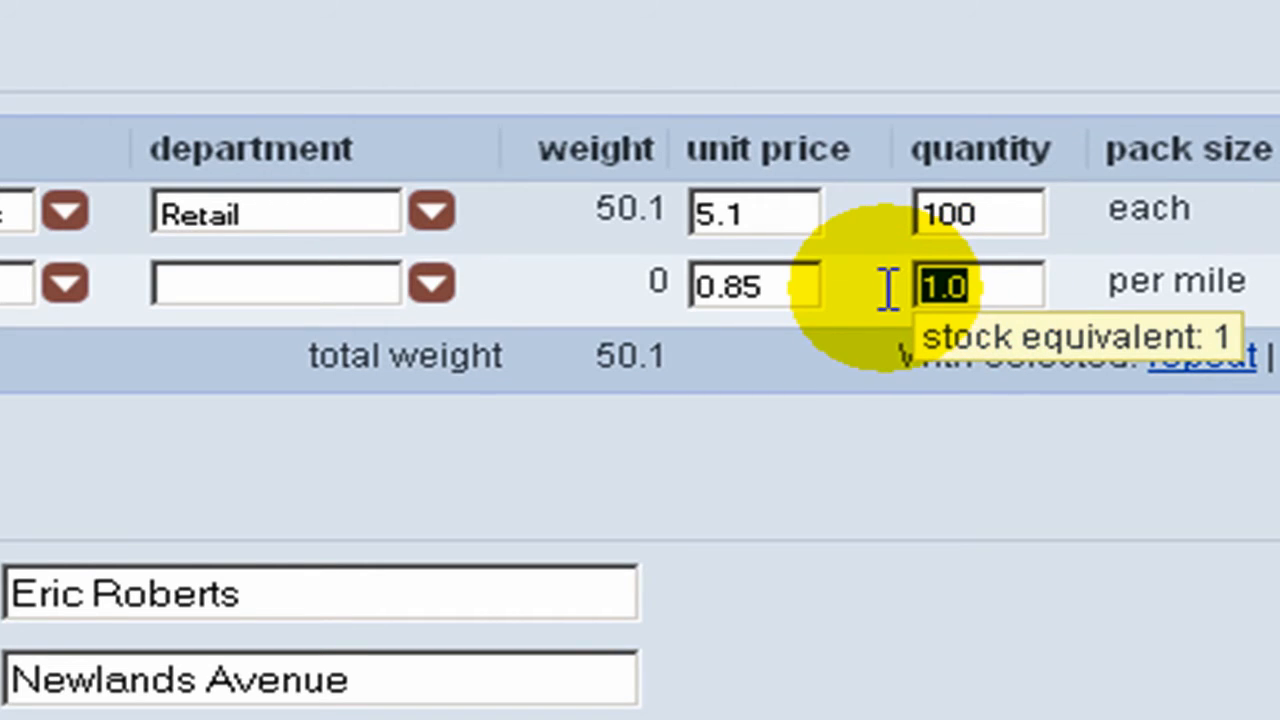
pyautogui.write('50')
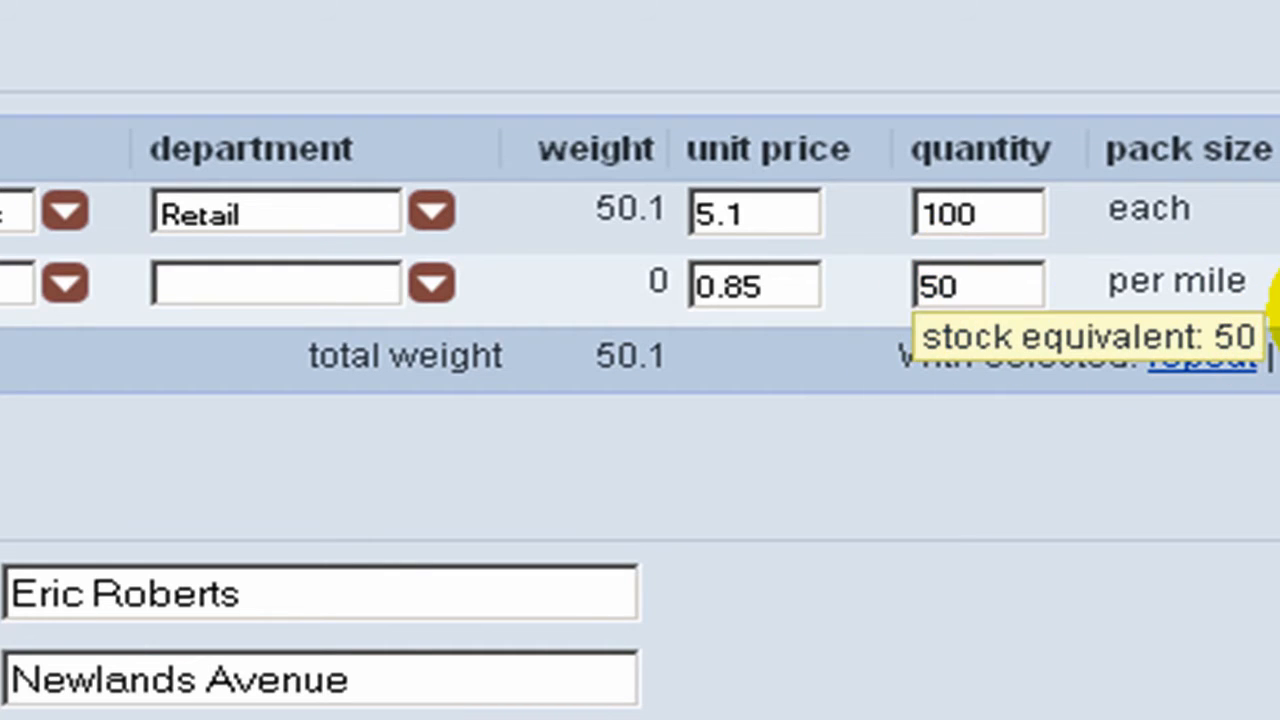
pyautogui.click(920, 287)
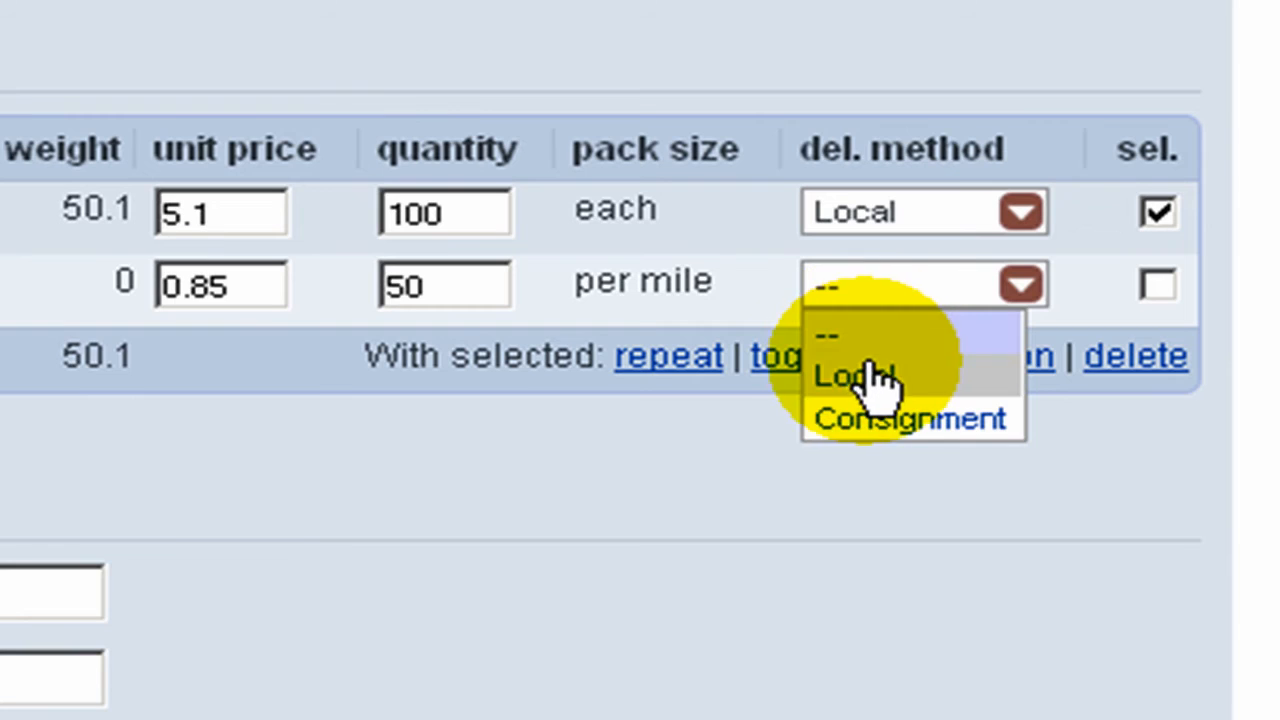
pyautogui.click(868, 377)
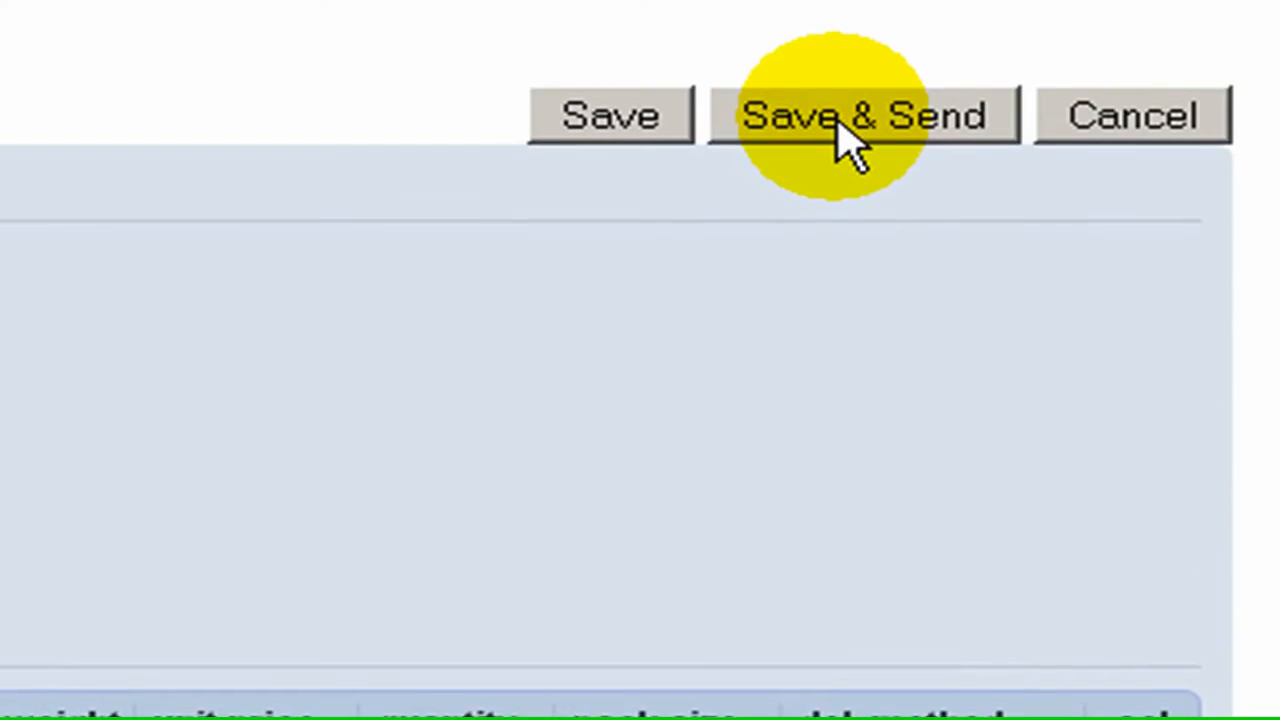
pyautogui.click(840, 140)
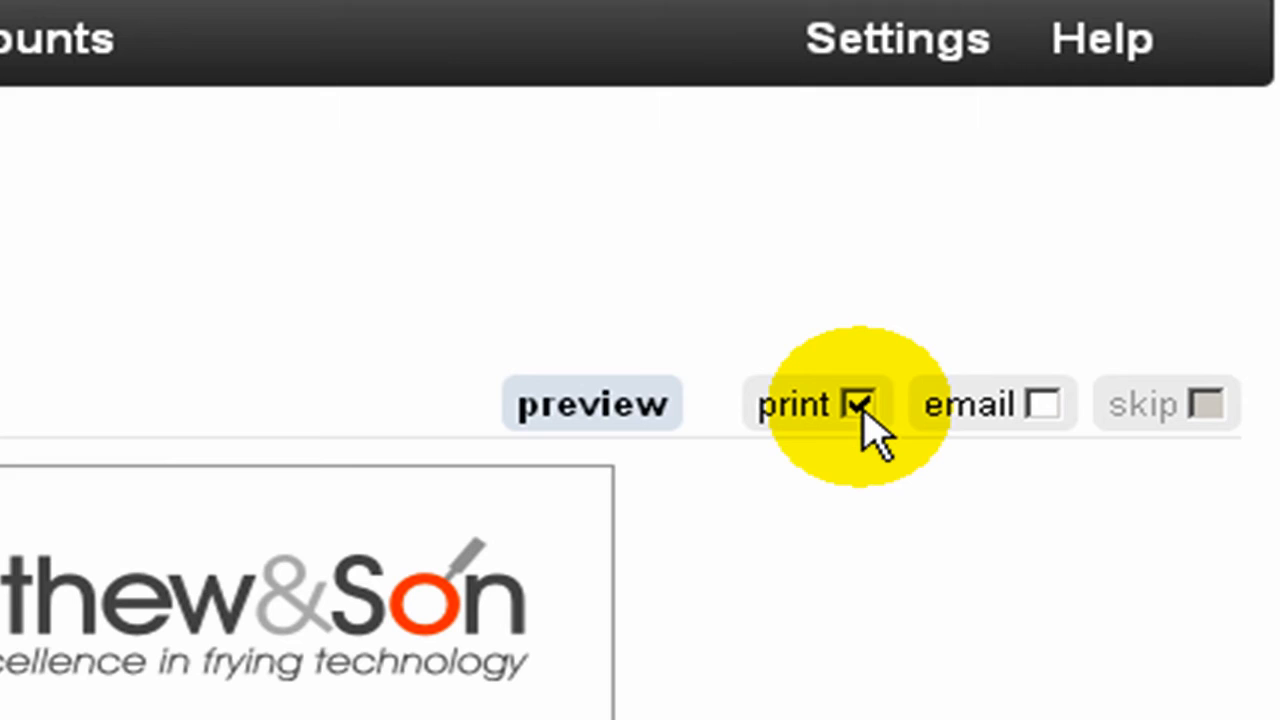
# - Try switching the invoice's output method from print to email
pyautogui.click(860, 406)
pyautogui.click(1043, 406)
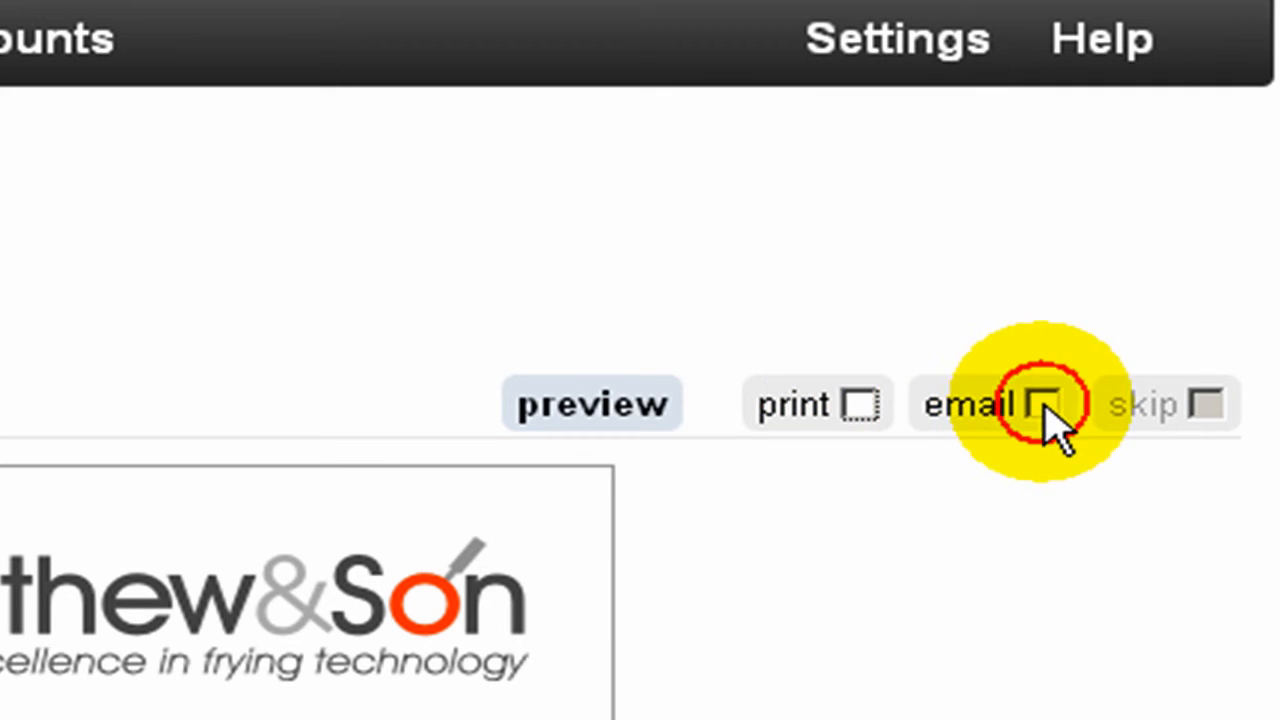
pyautogui.click(1045, 405)
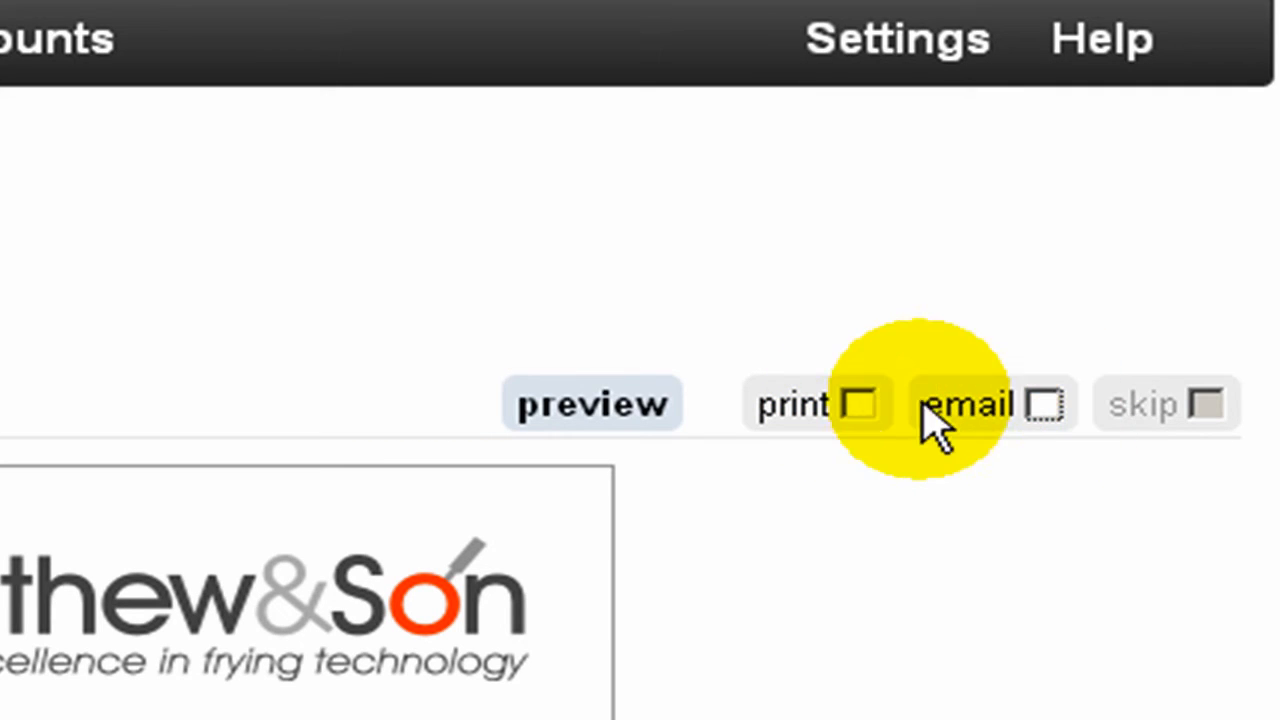
pyautogui.click(860, 406)
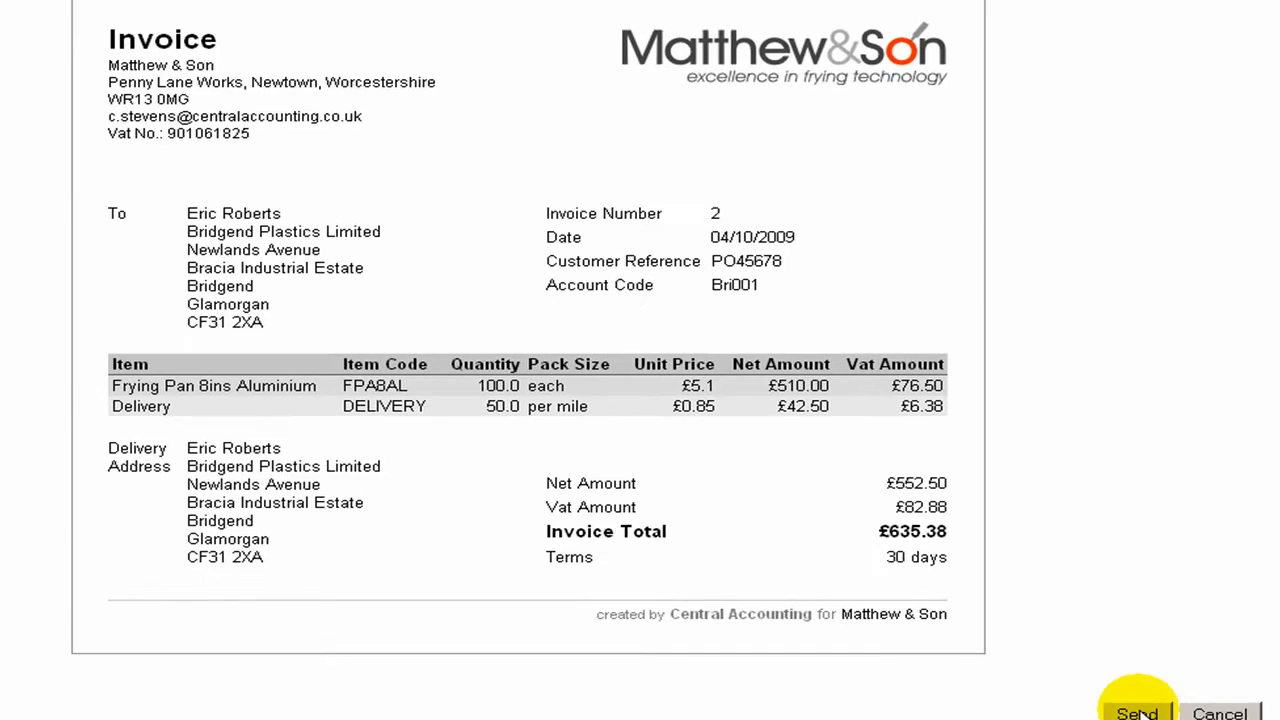
# - Send the invoice for printing and review the printable invoice and its delivery note
pyautogui.click(1140, 710)
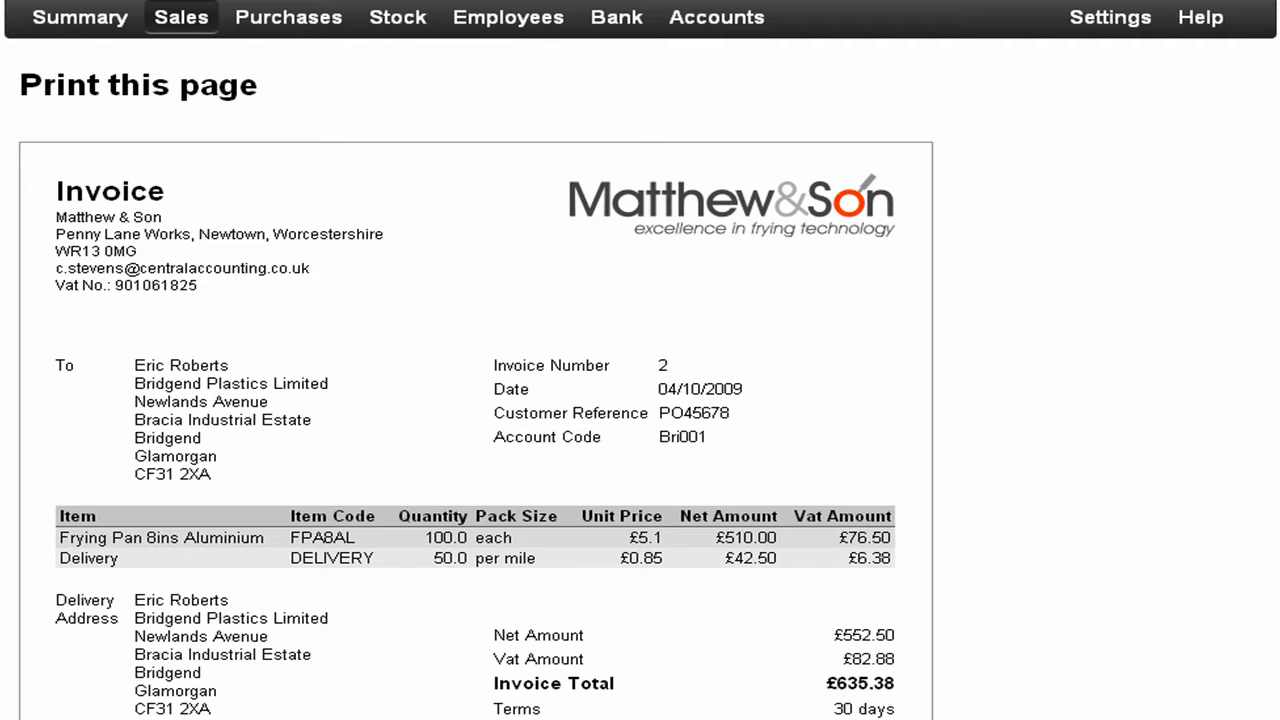
pyautogui.scroll(-3, 640, 360)
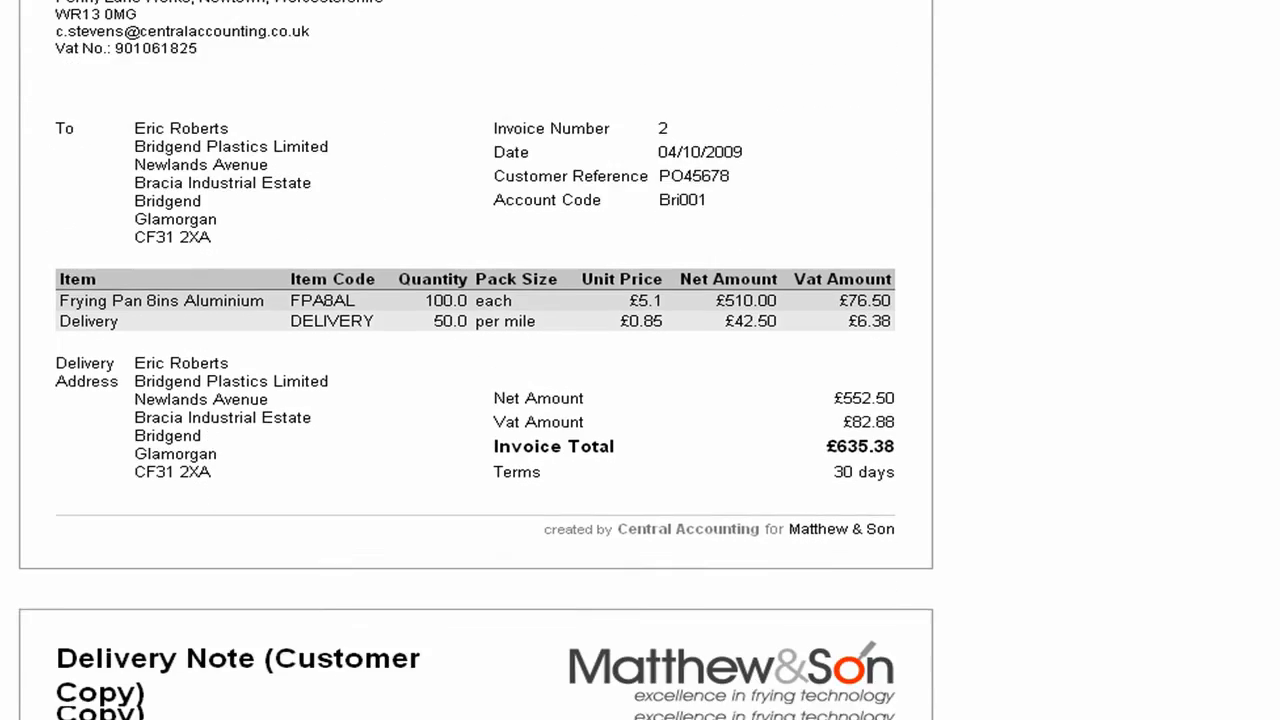
pyautogui.scroll(-4, 640, 360)
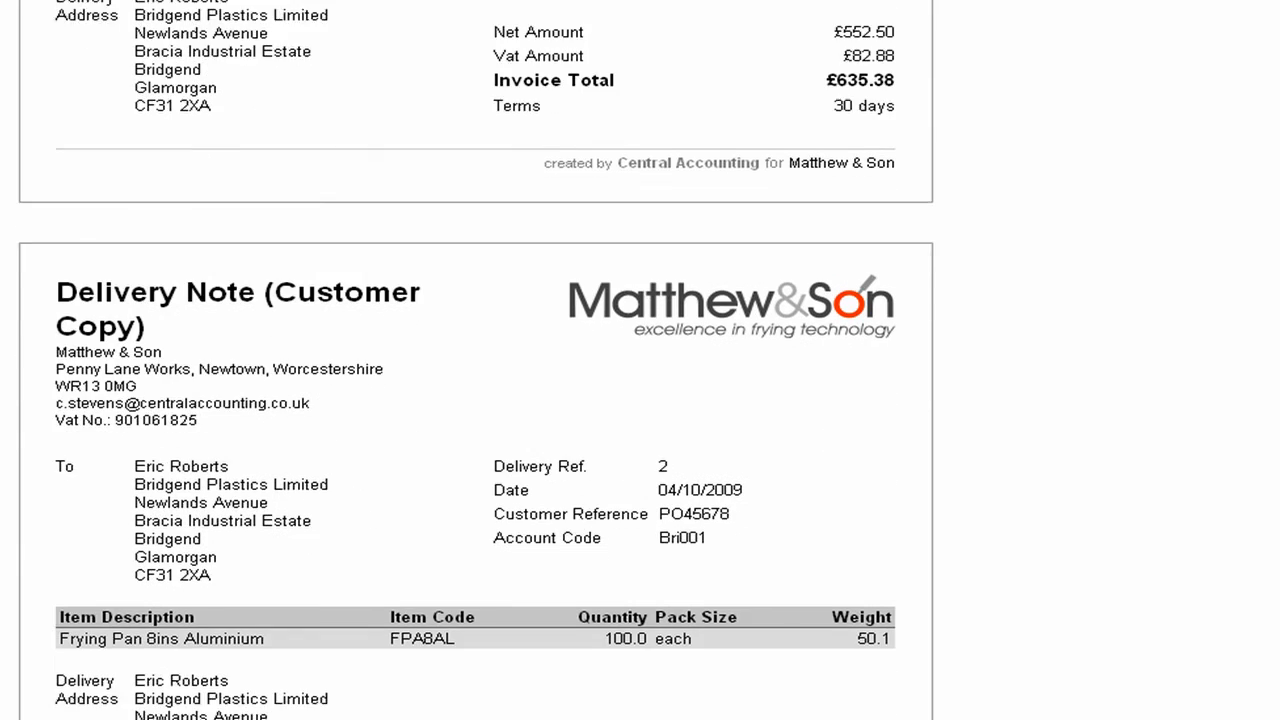
pyautogui.scroll(-2, 640, 360)
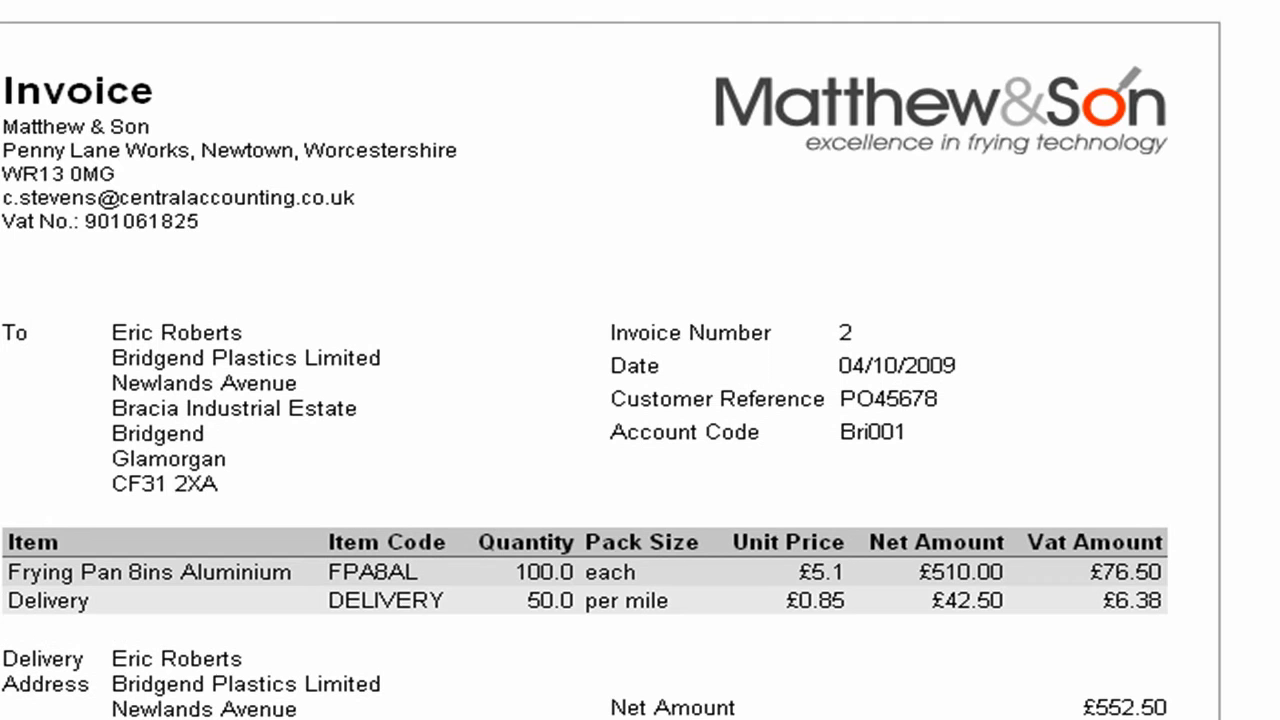
# - Return to the list of sales invoices
pyautogui.moveTo(170, 1)
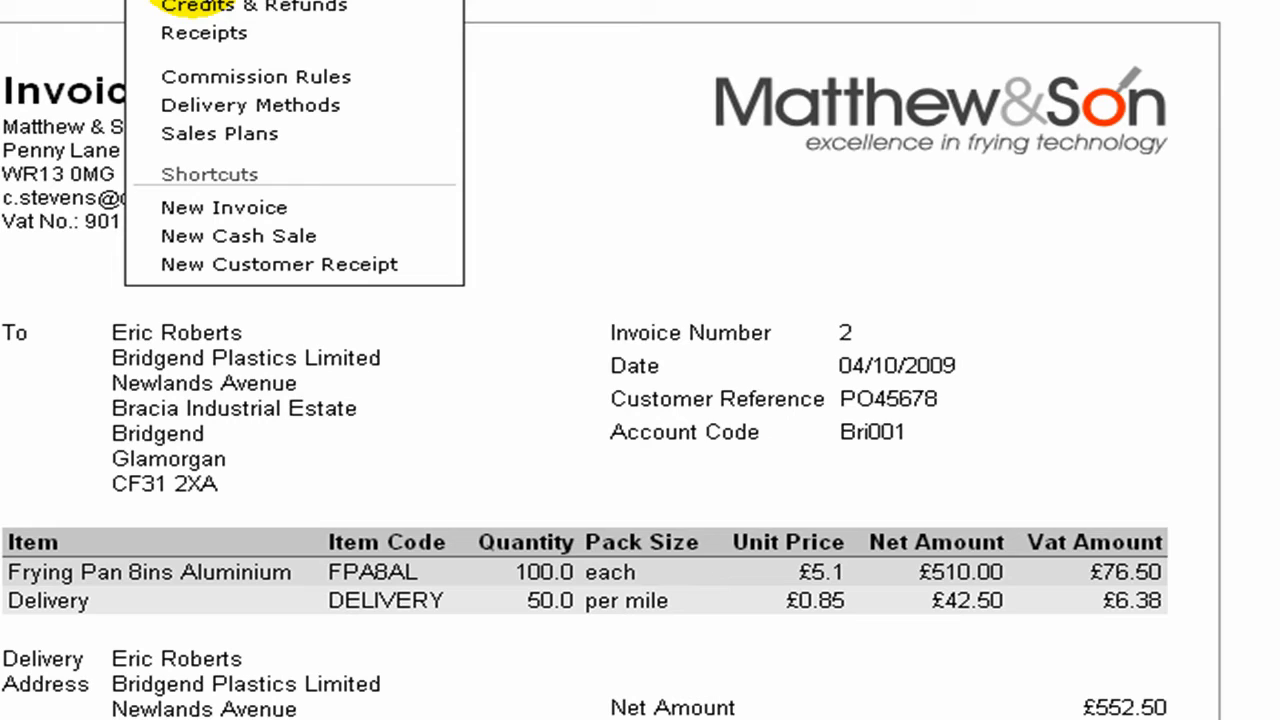
pyautogui.click(197, 3)
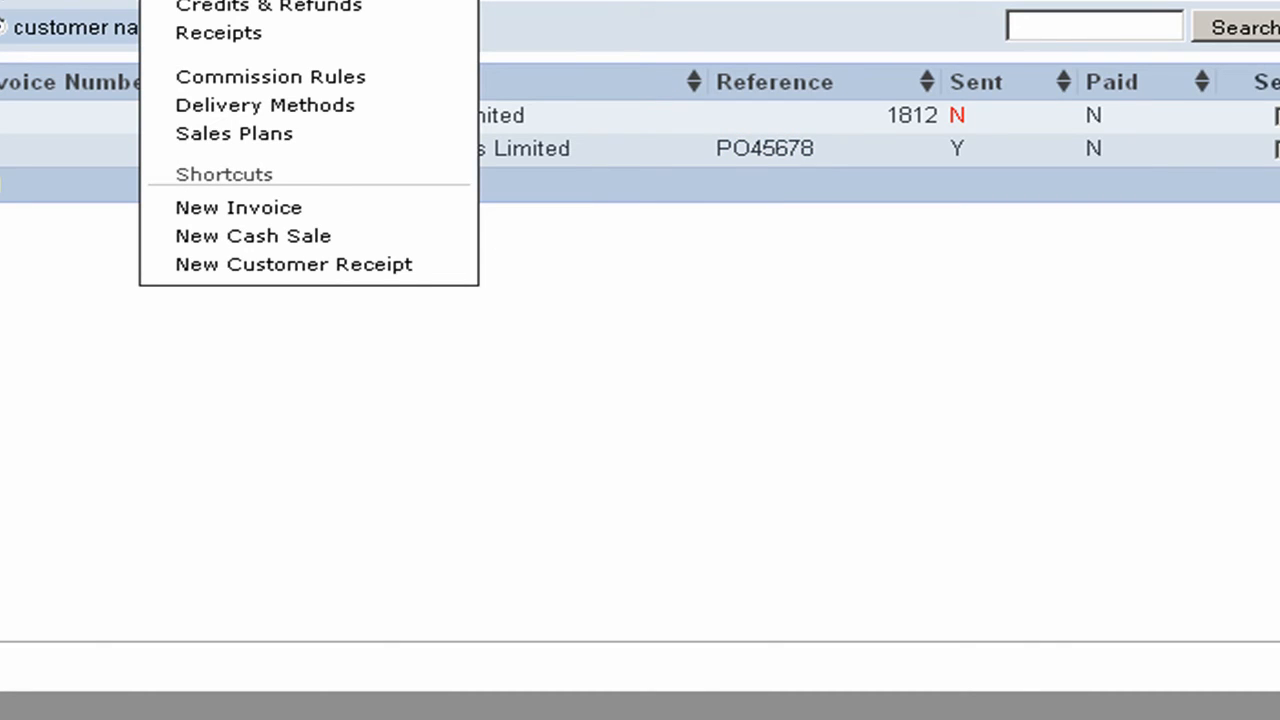
# - Run the activity report for customer Bridgend Plastics Limited and view Invoice 2 from its first entry
pyautogui.click(212, 1)
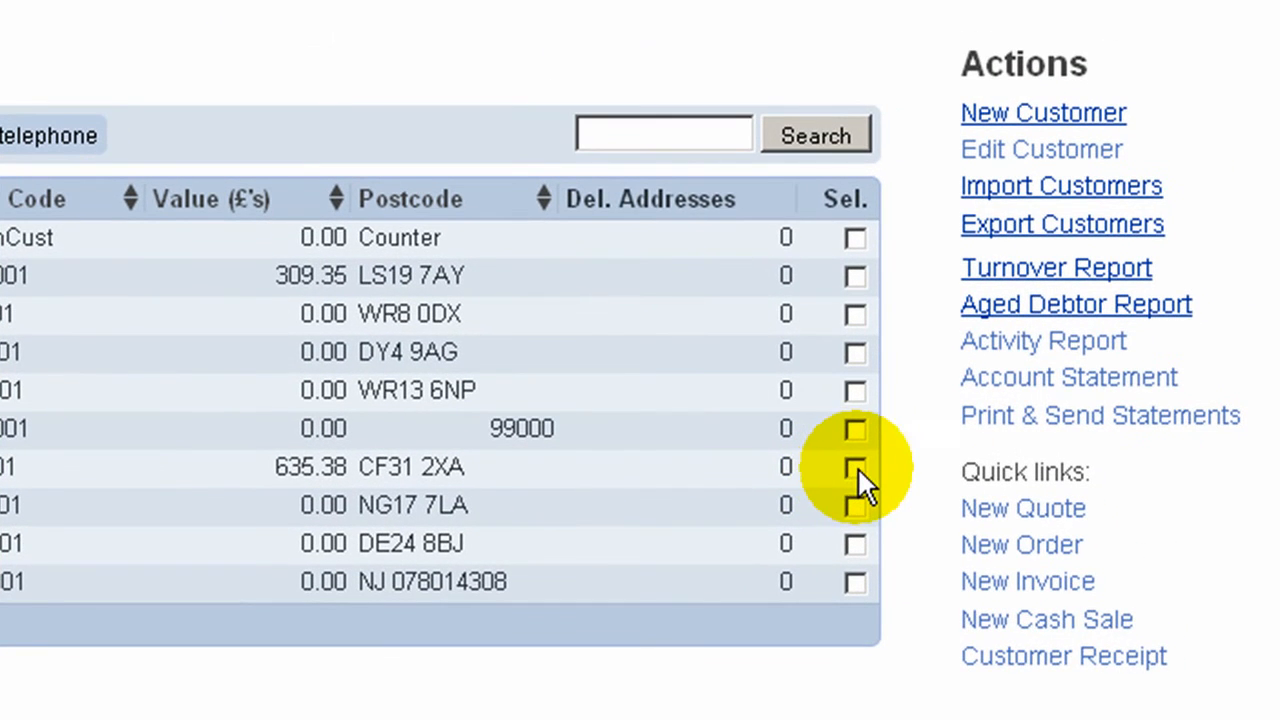
pyautogui.click(857, 468)
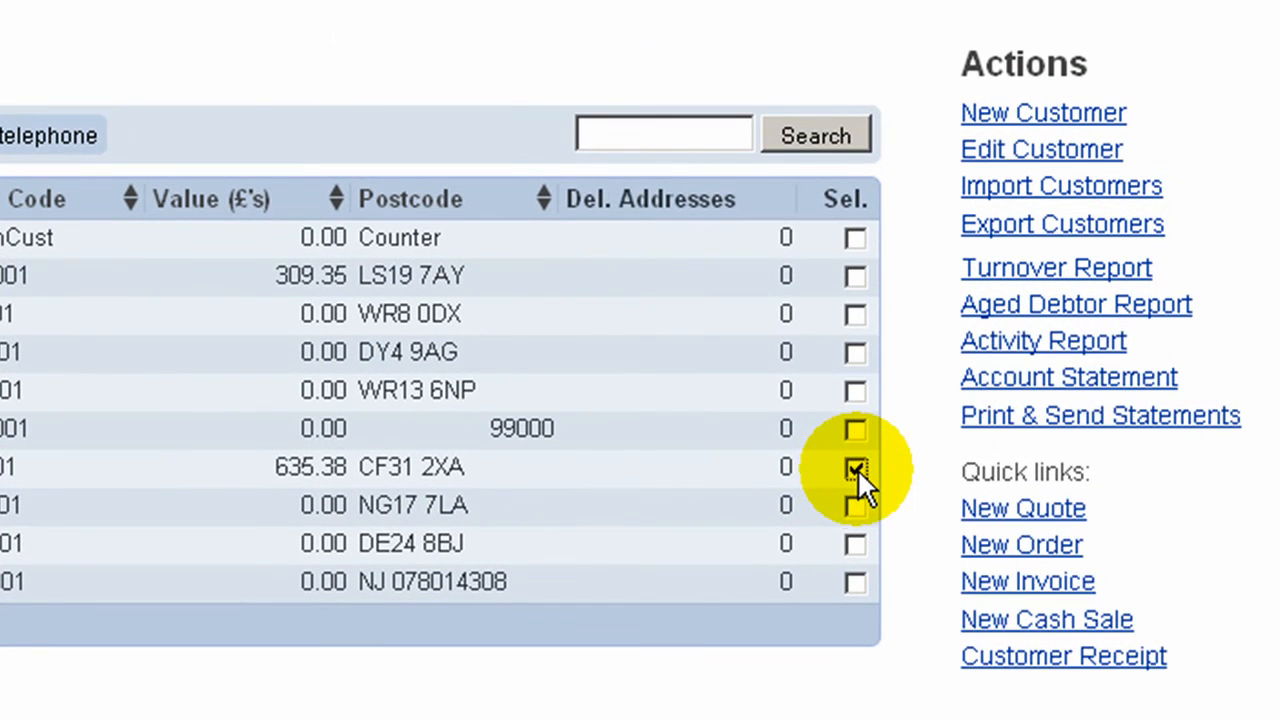
pyautogui.click(1003, 340)
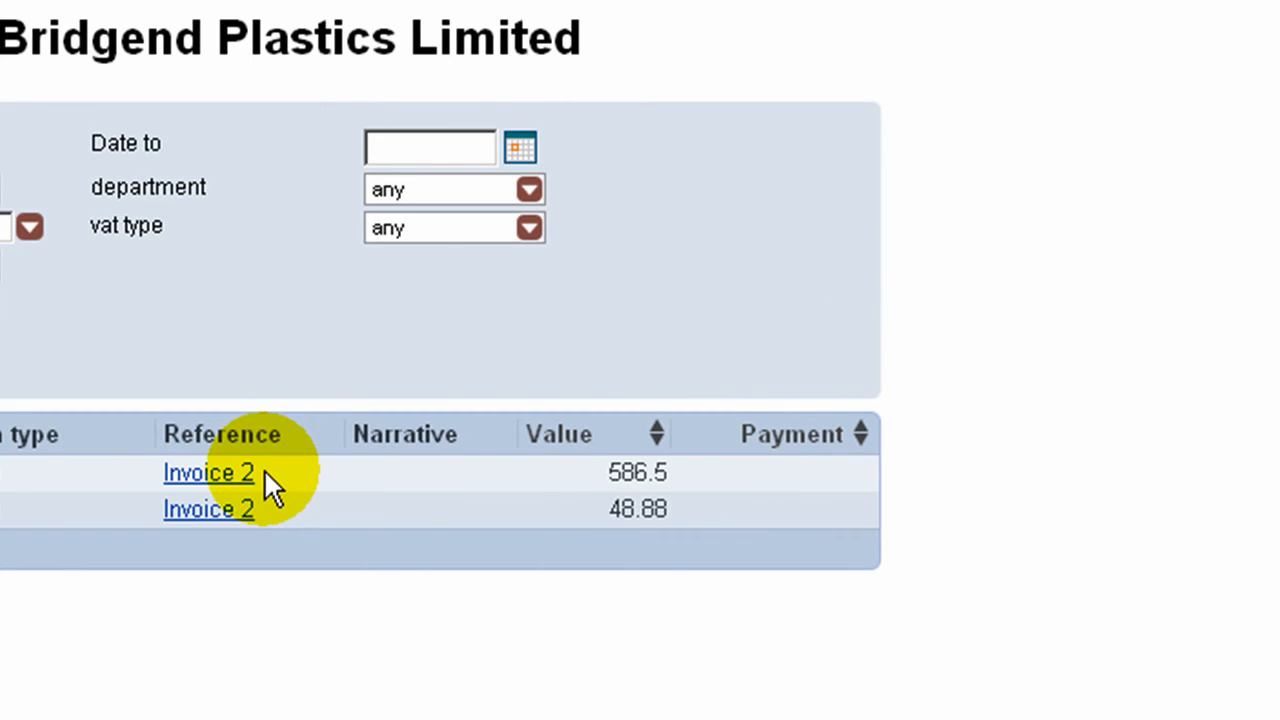
pyautogui.click(222, 476)
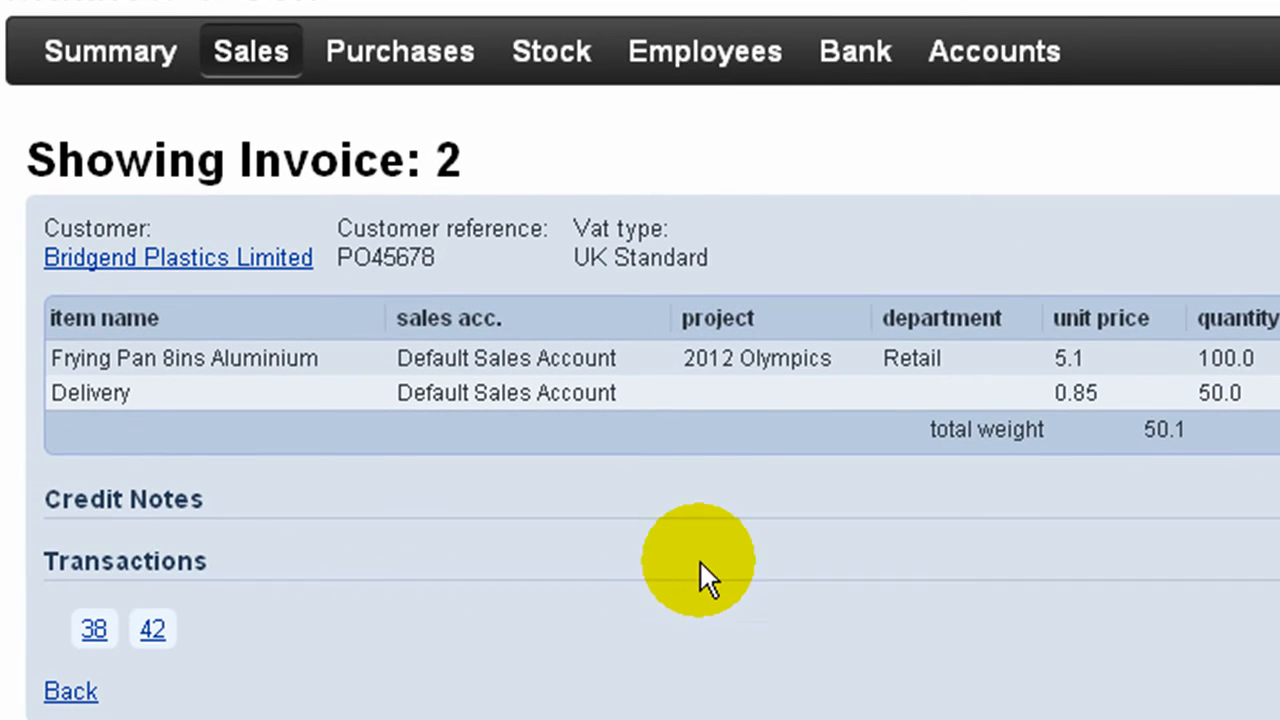
# - Run the activity report for stock item Frying Pan 8ins Aluminium and examine the quantity on its MaterialCostOfSale line
pyautogui.click(580, 60)
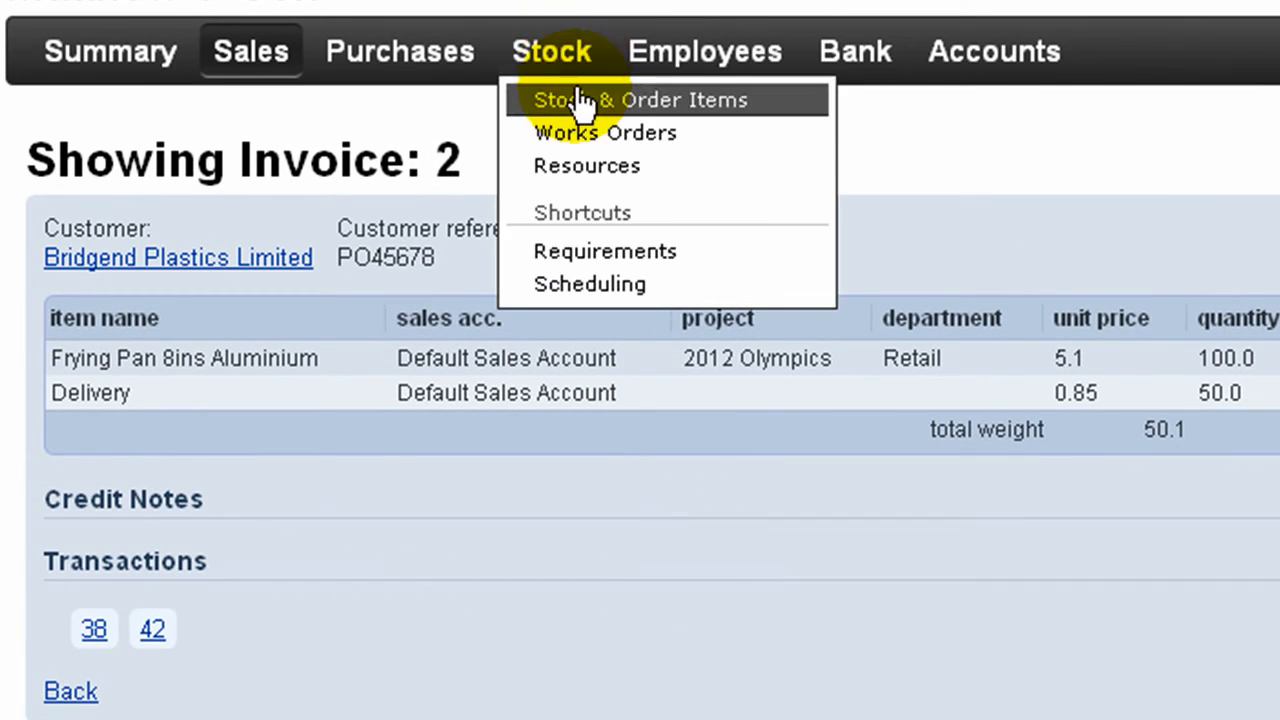
pyautogui.click(580, 100)
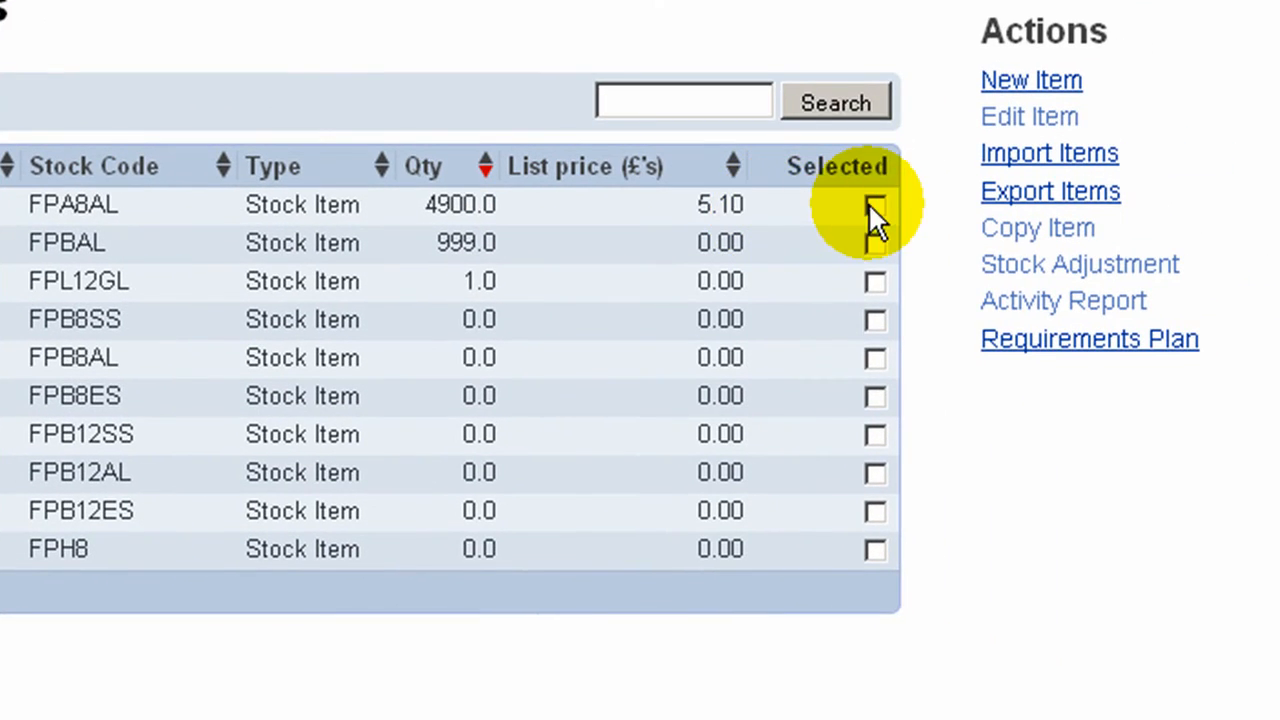
pyautogui.click(877, 203)
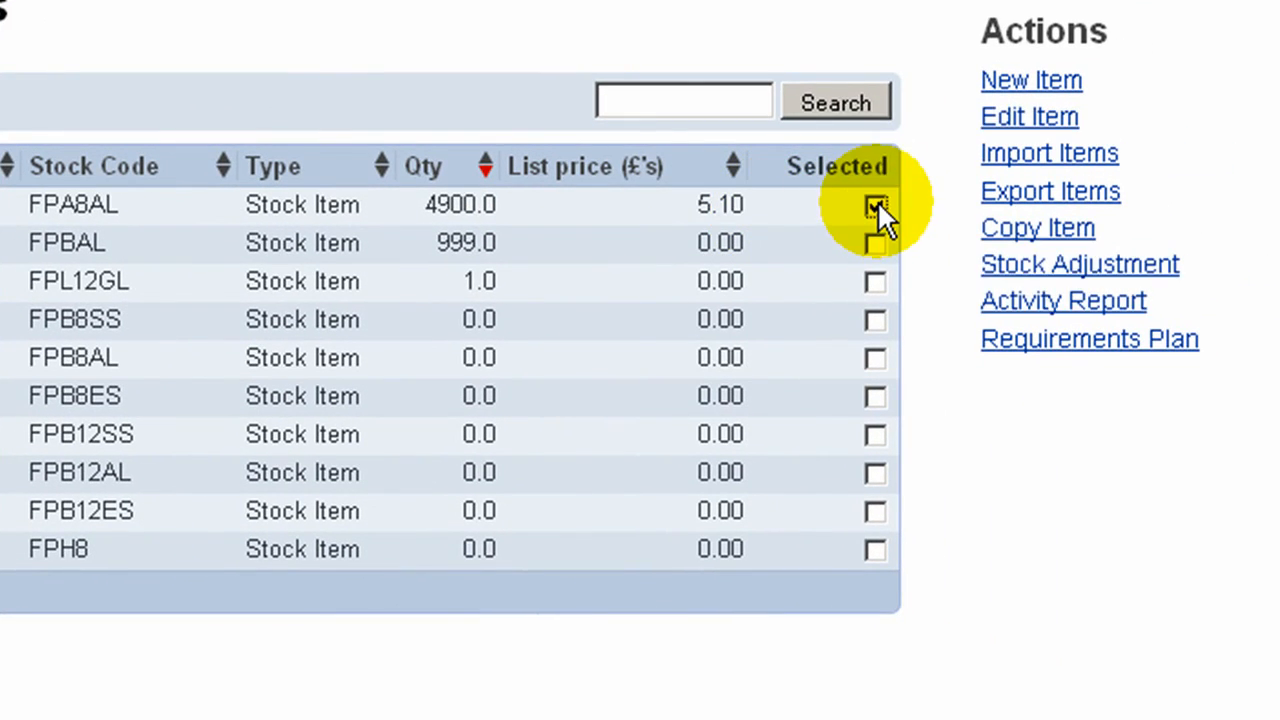
pyautogui.click(1020, 300)
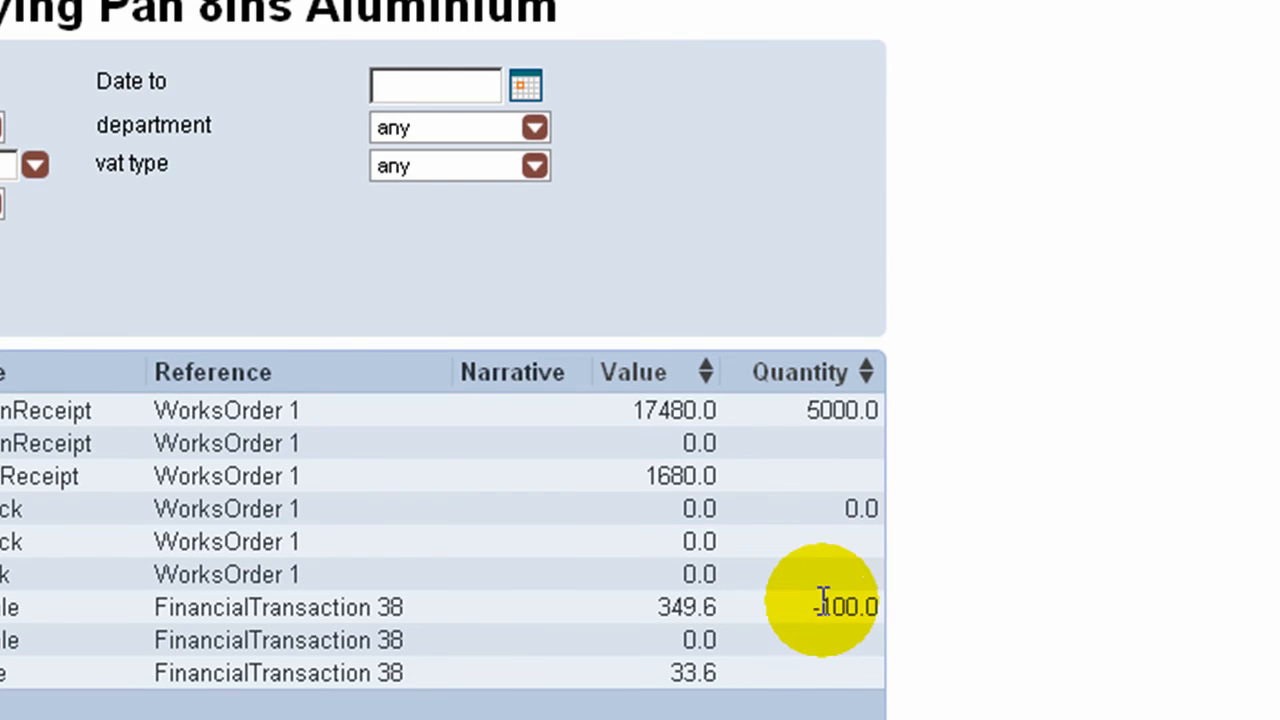
pyautogui.moveTo(814, 606); pyautogui.dragTo(904, 606)
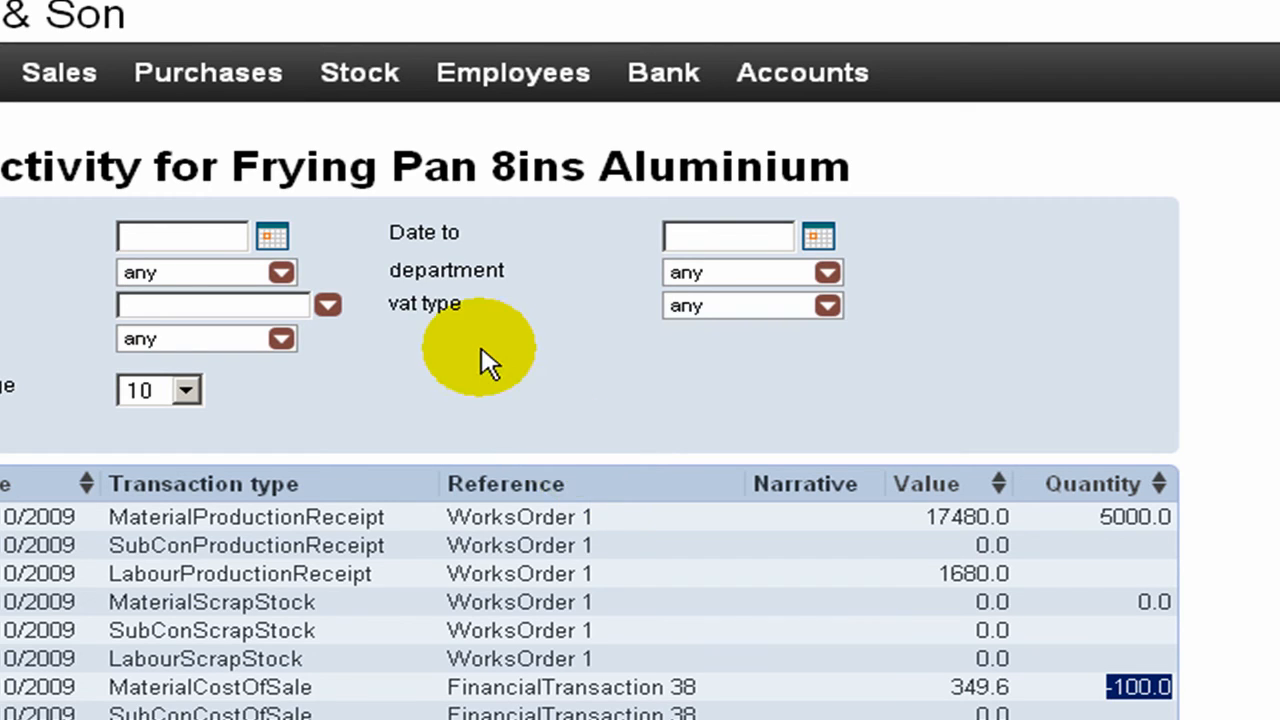
# - Leave the stock activity report and open the list of sales invoices
pyautogui.moveTo(380, 93)
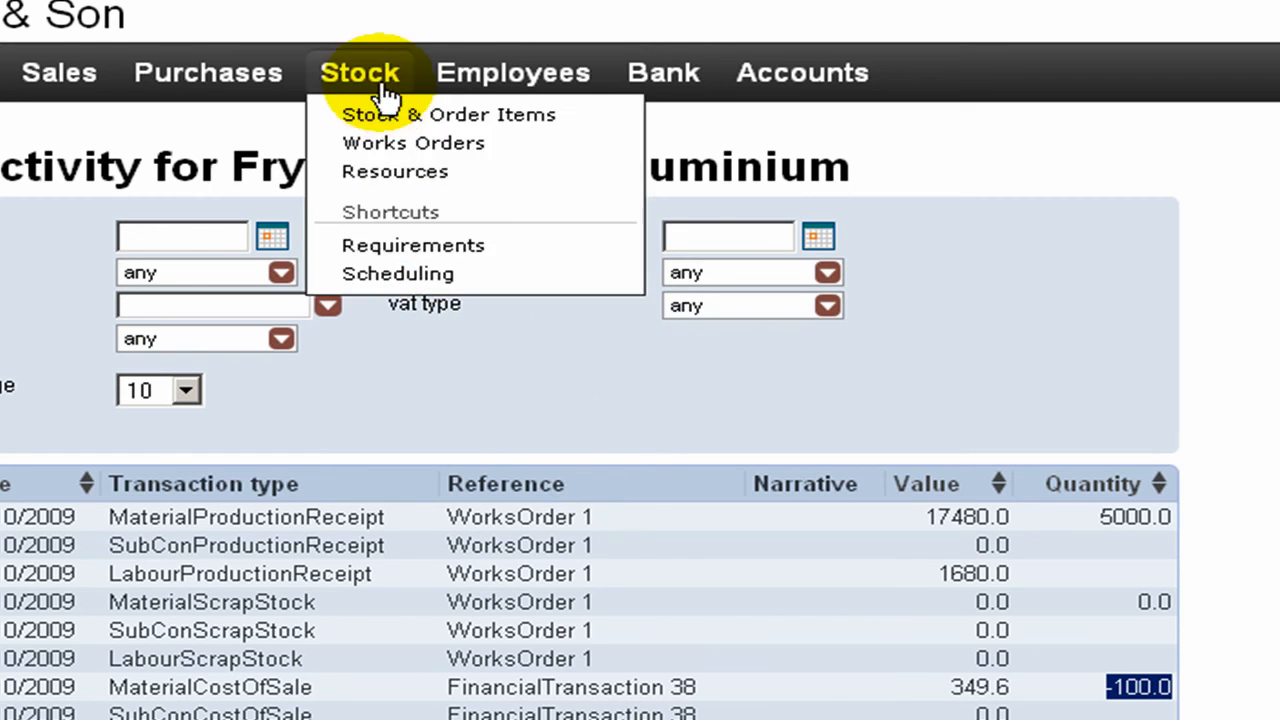
pyautogui.moveTo(62, 88)
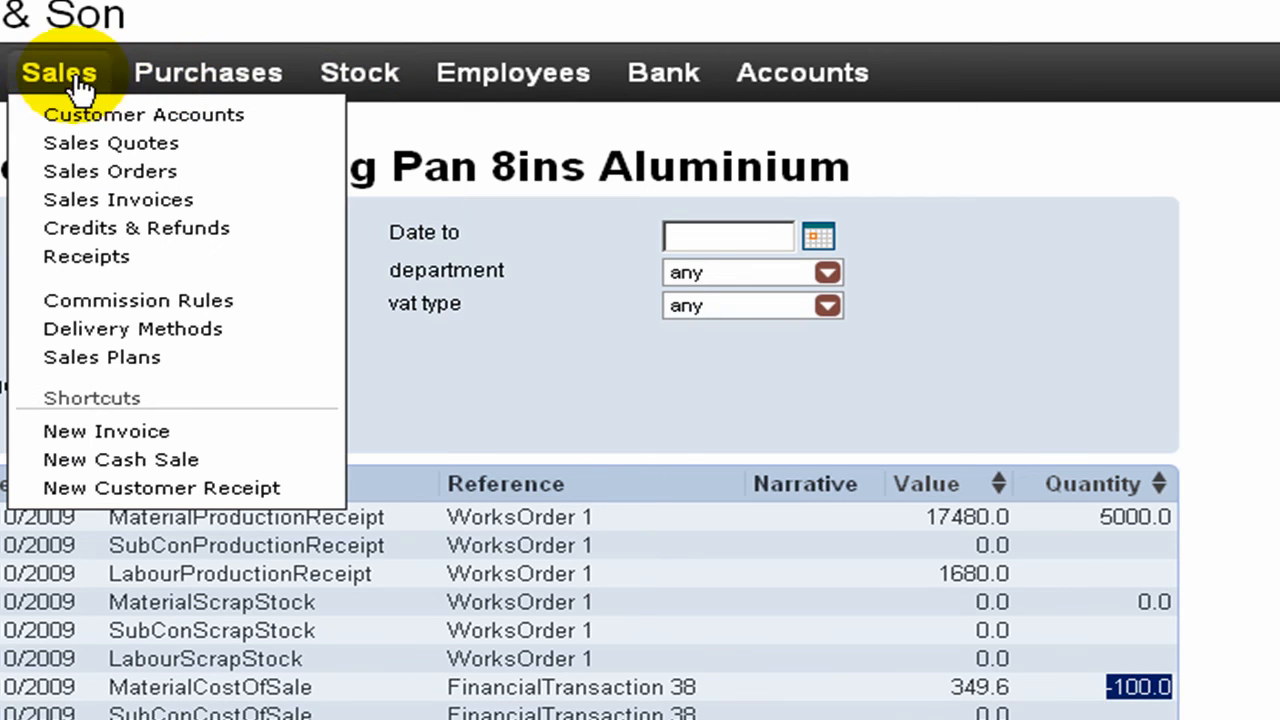
pyautogui.click(70, 202)
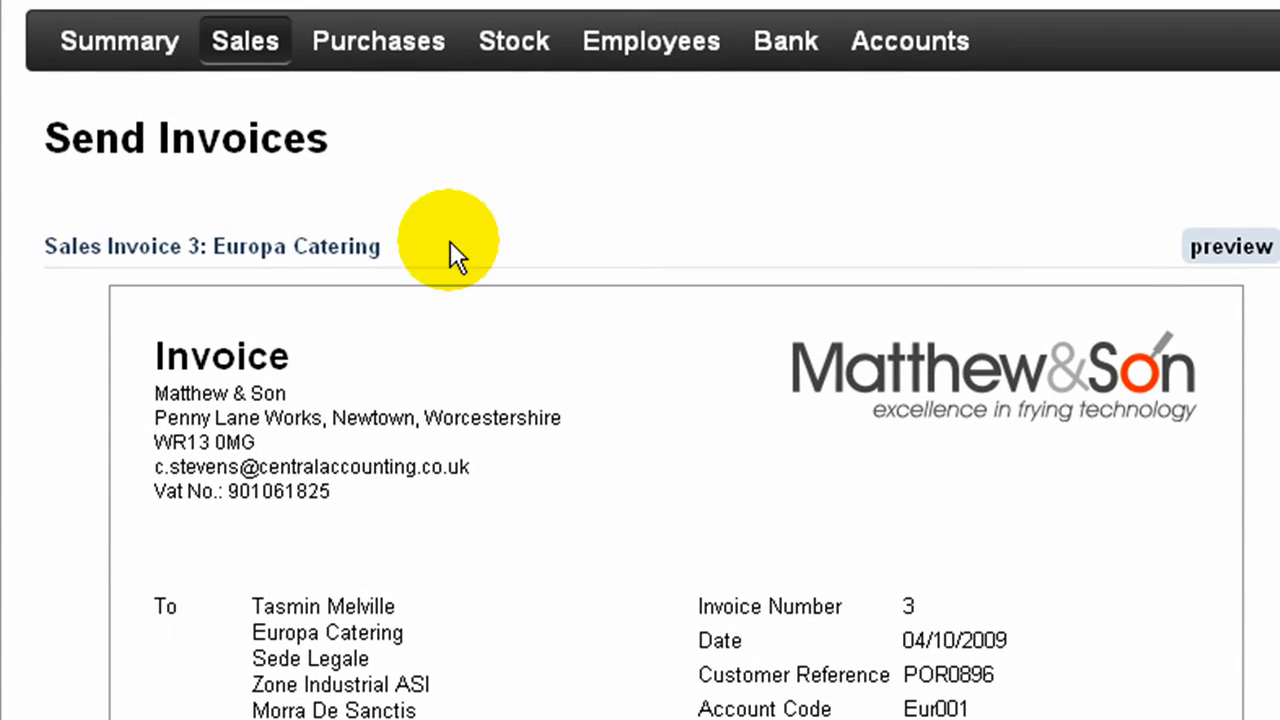
# - Go back to the sales invoices and open Print & Send for the Bridgend Plastics Limited invoice
pyautogui.moveTo(250, 57)
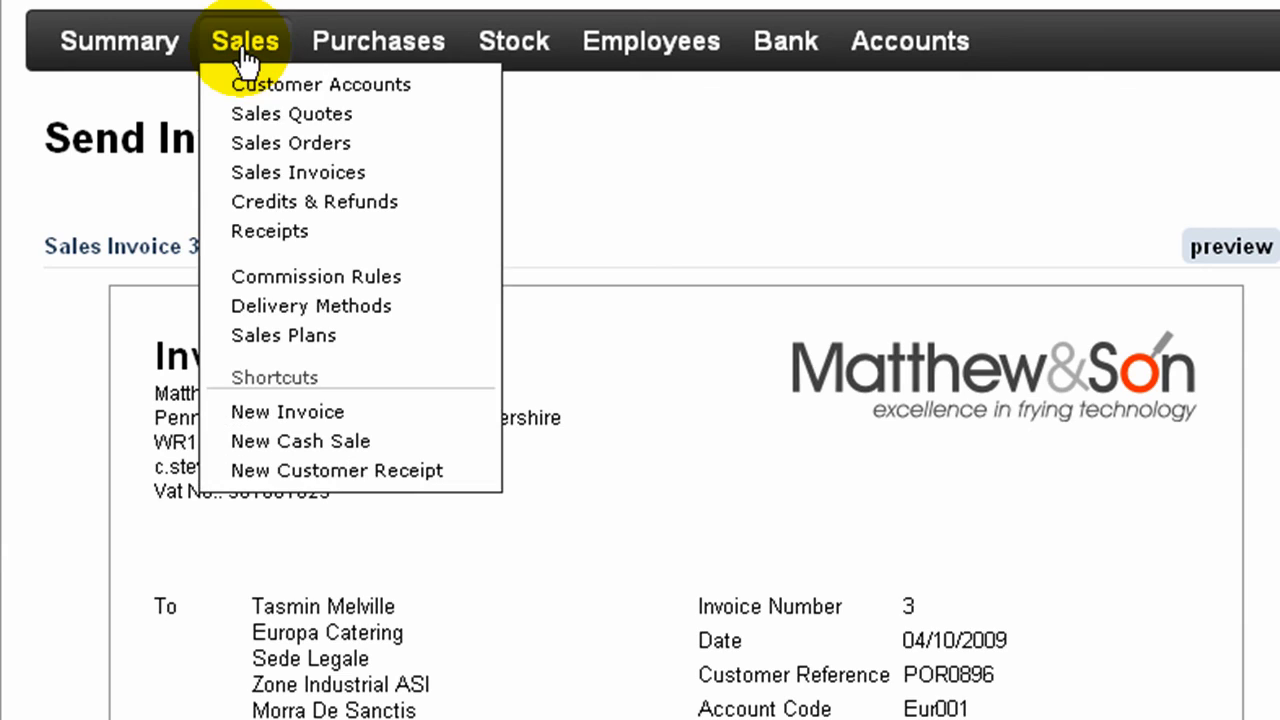
pyautogui.click(266, 174)
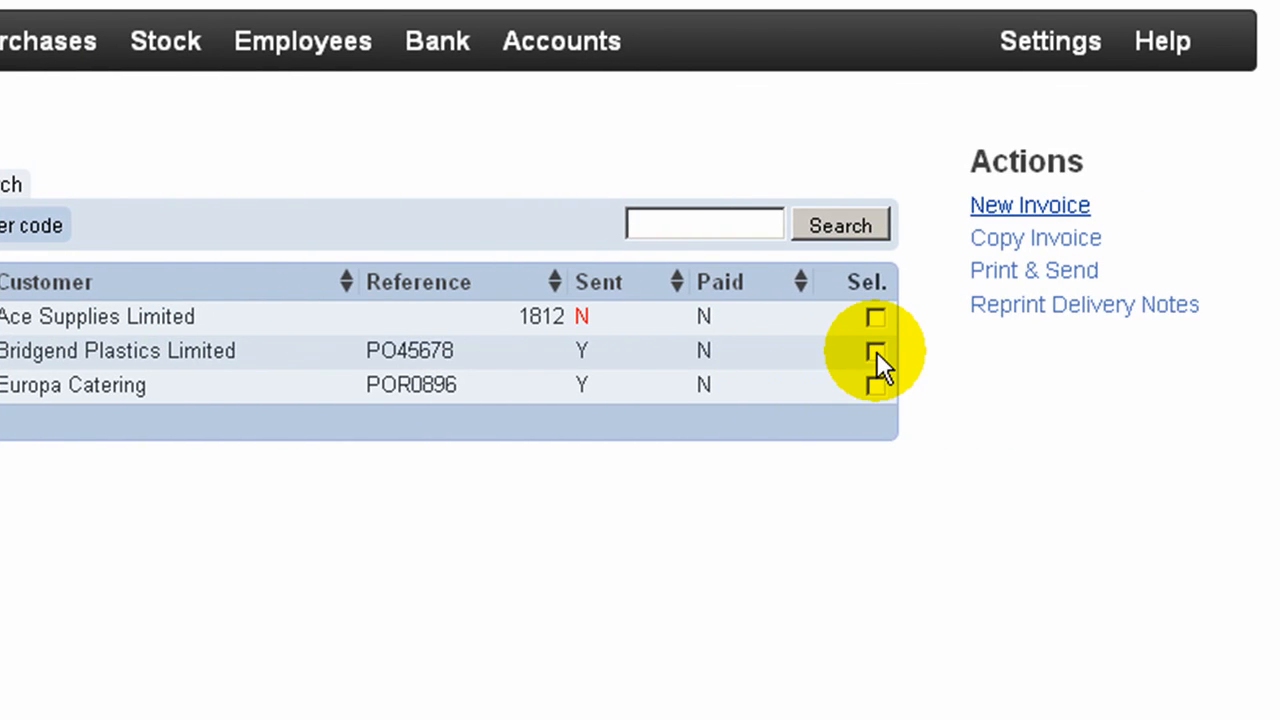
pyautogui.click(1237, 351)
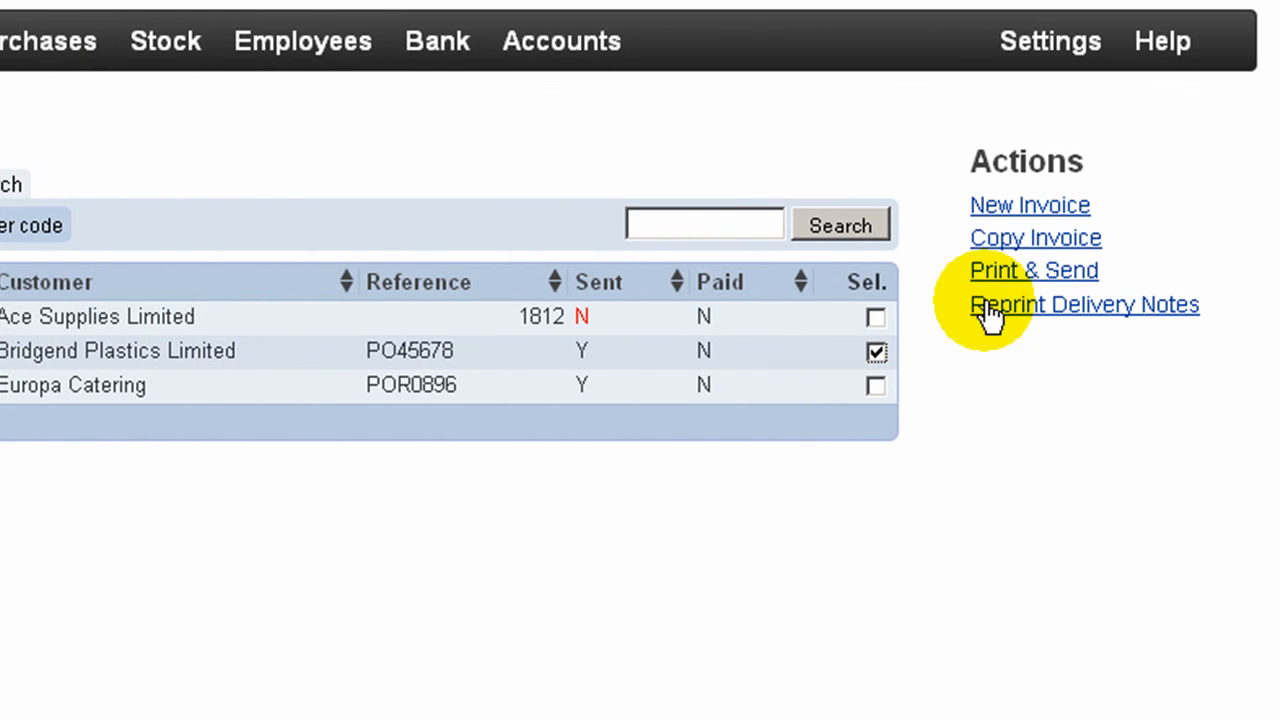
pyautogui.click(1003, 274)
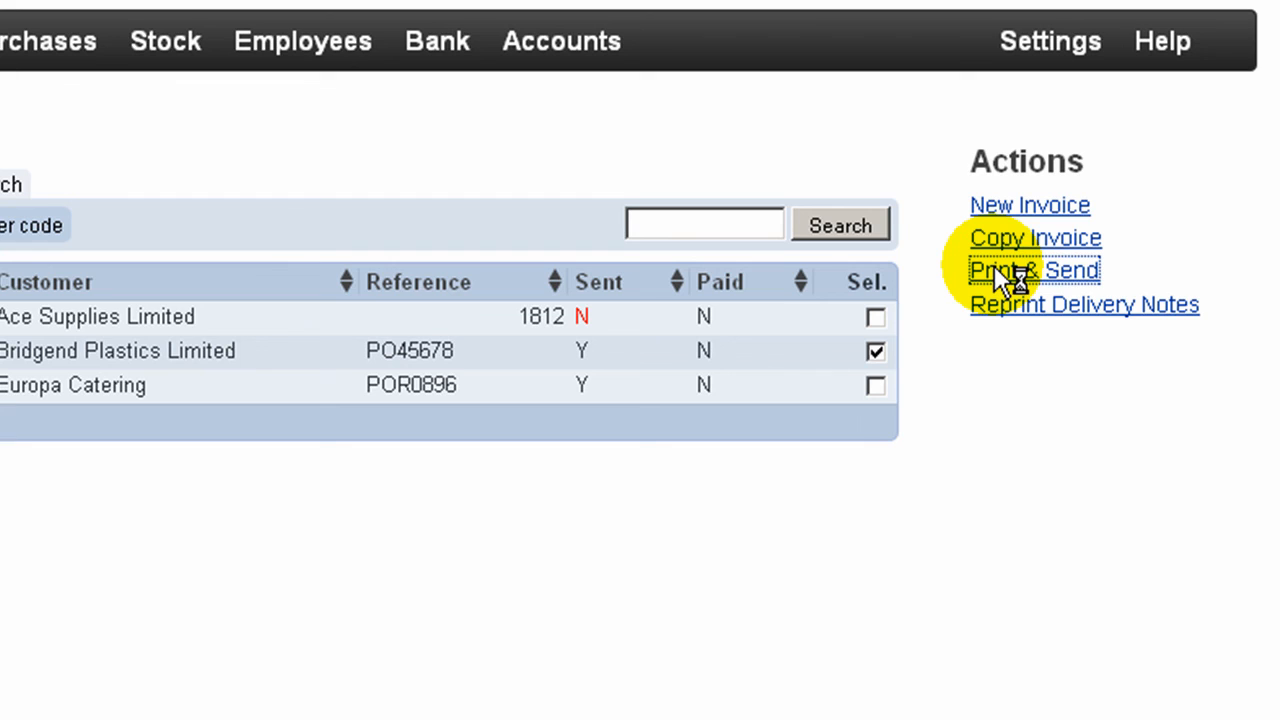